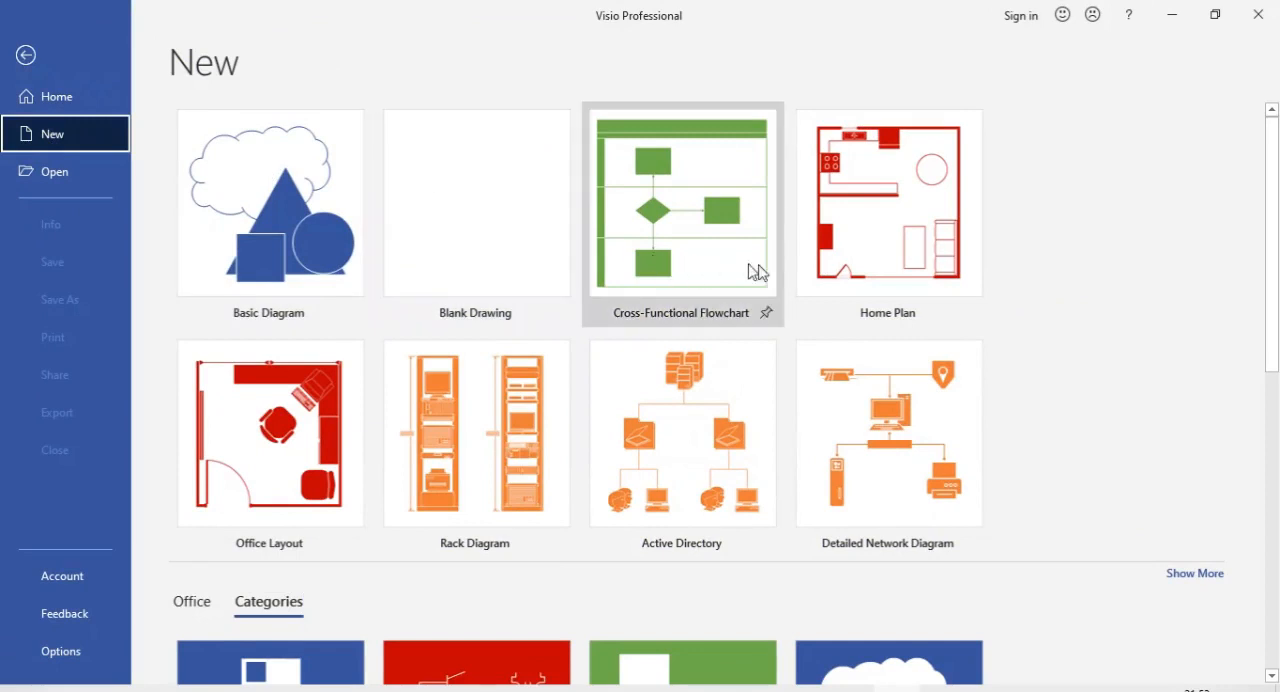
Create a new drawing from the Basic Flowchart template in the Flowchart category
scroll(760, 278, "down", 3)
scroll(757, 280, "down", 1)
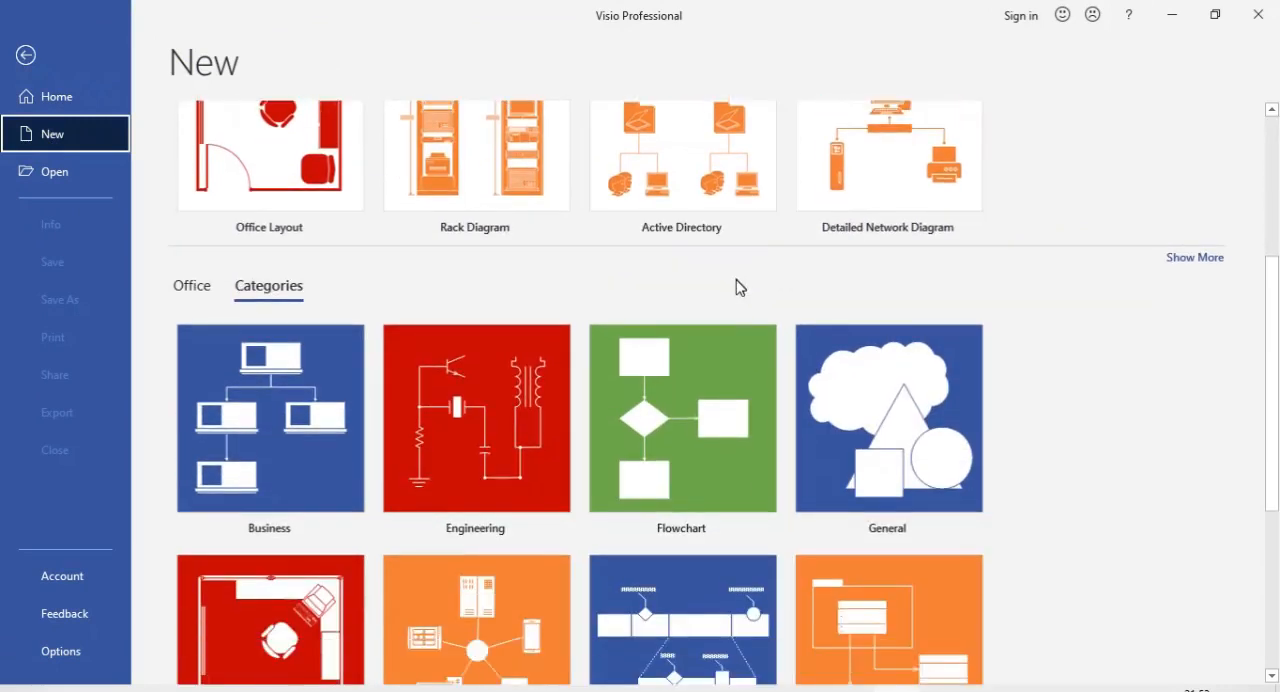
left_click(687, 357)
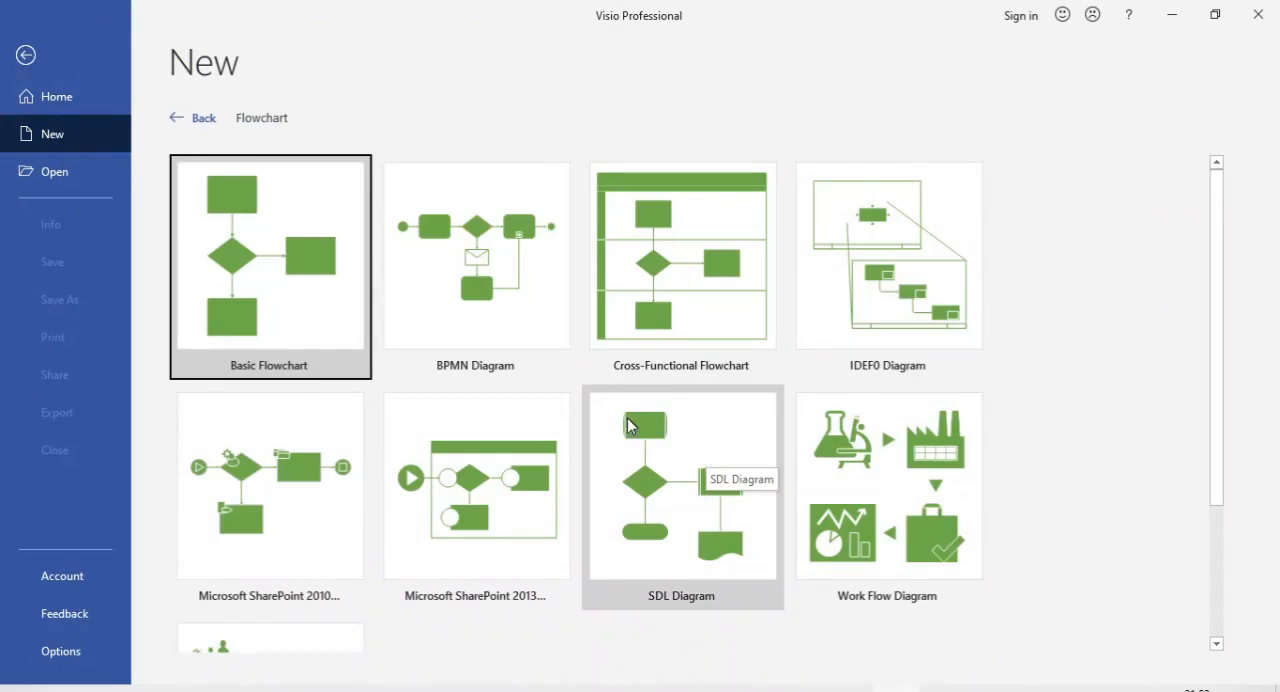
left_click(284, 314)
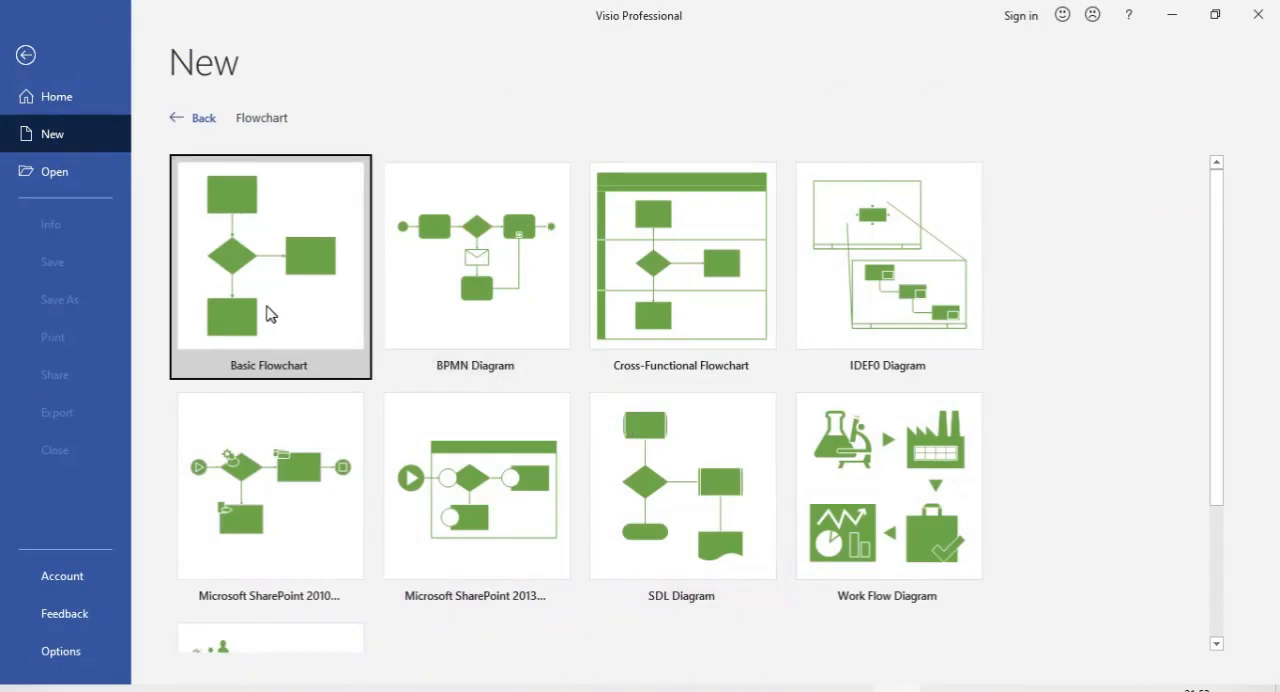
left_click(748, 414)
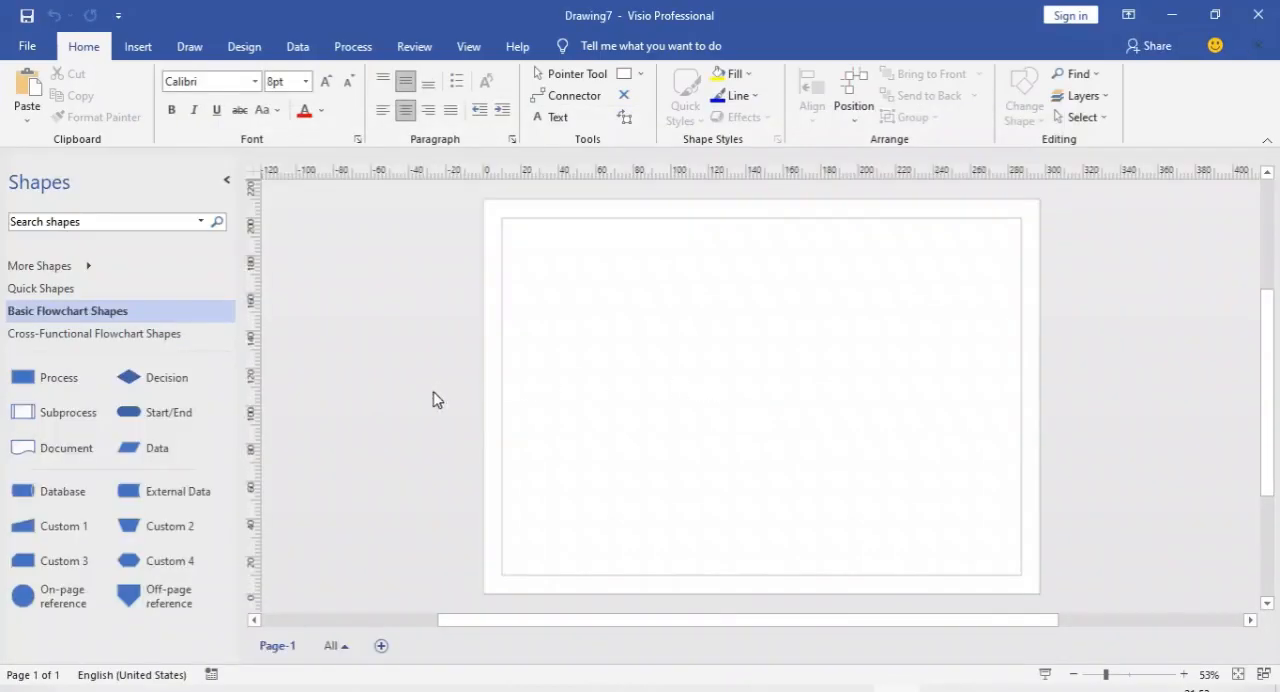
Place a Start/End shape near the top of the page and label it "Mulai"
left_click_drag(133, 424, 650, 275)
double_click(650, 275)
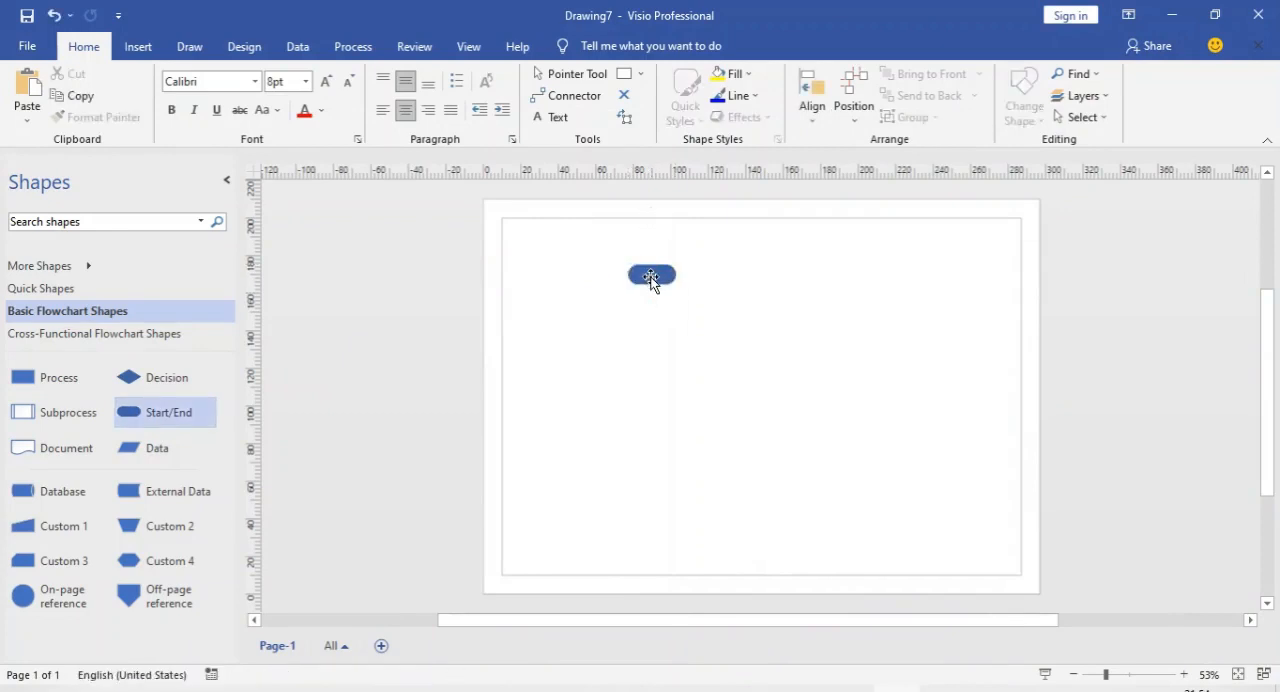
type("Mulai")
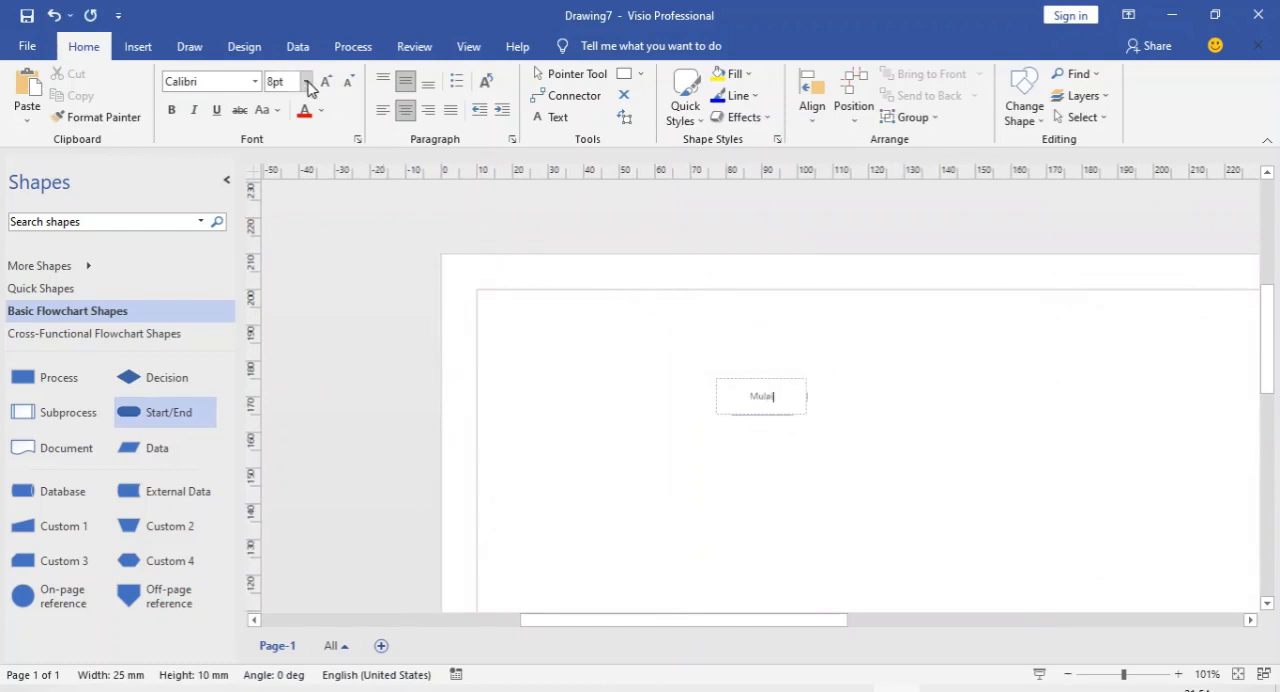
left_click(938, 350)
Add a Data shape directly below the Mulai shape and label it "Masukan Dokumen"
scroll(938, 350, "down", 4)
scroll(706, 296, "up", 7)
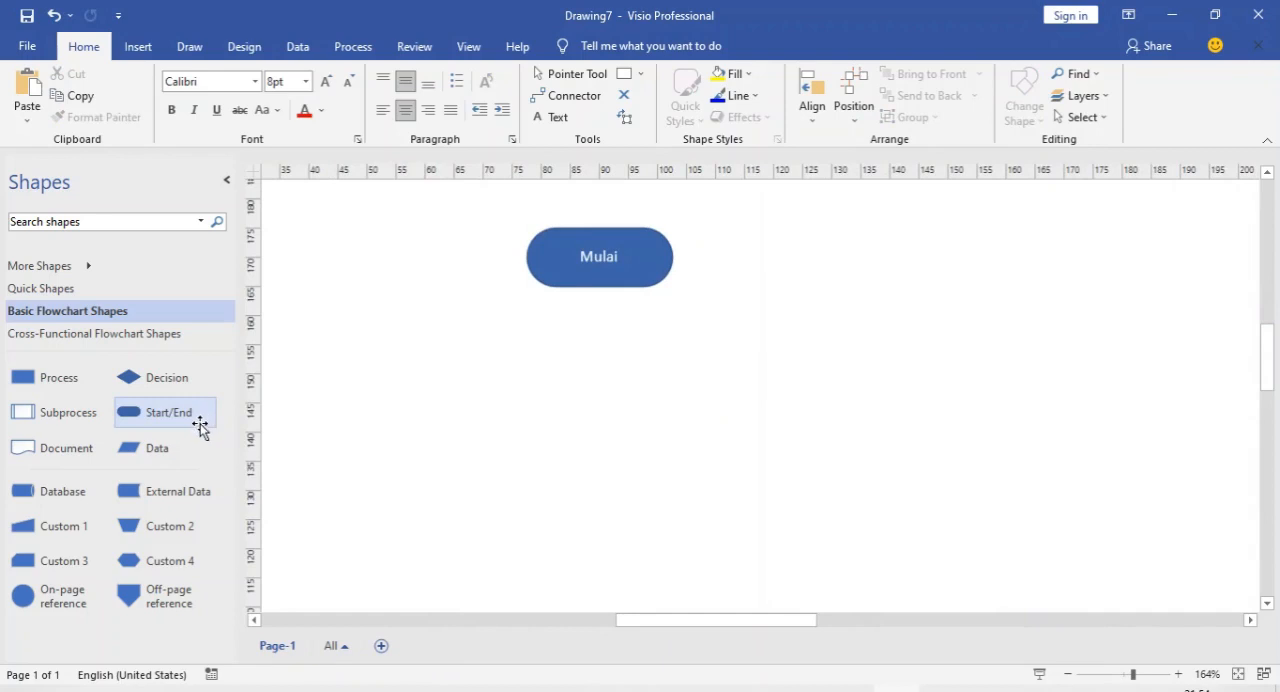
left_click_drag(177, 446, 596, 410)
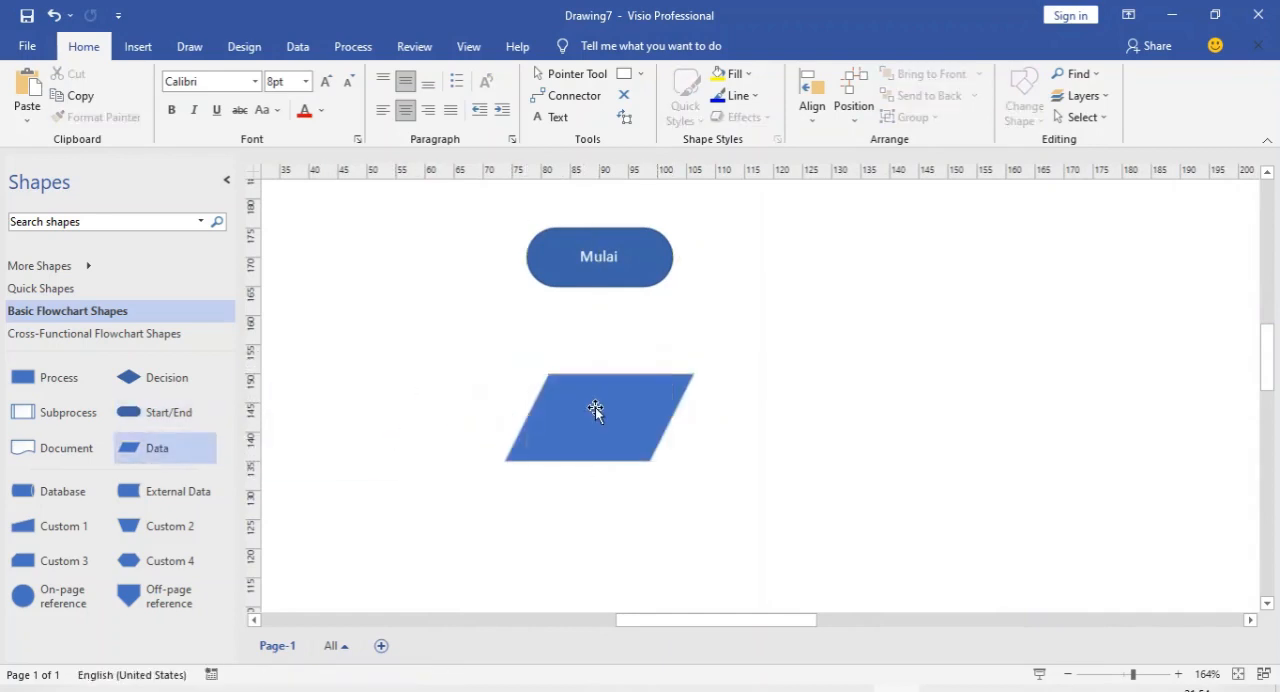
double_click(596, 410)
type("Mas")
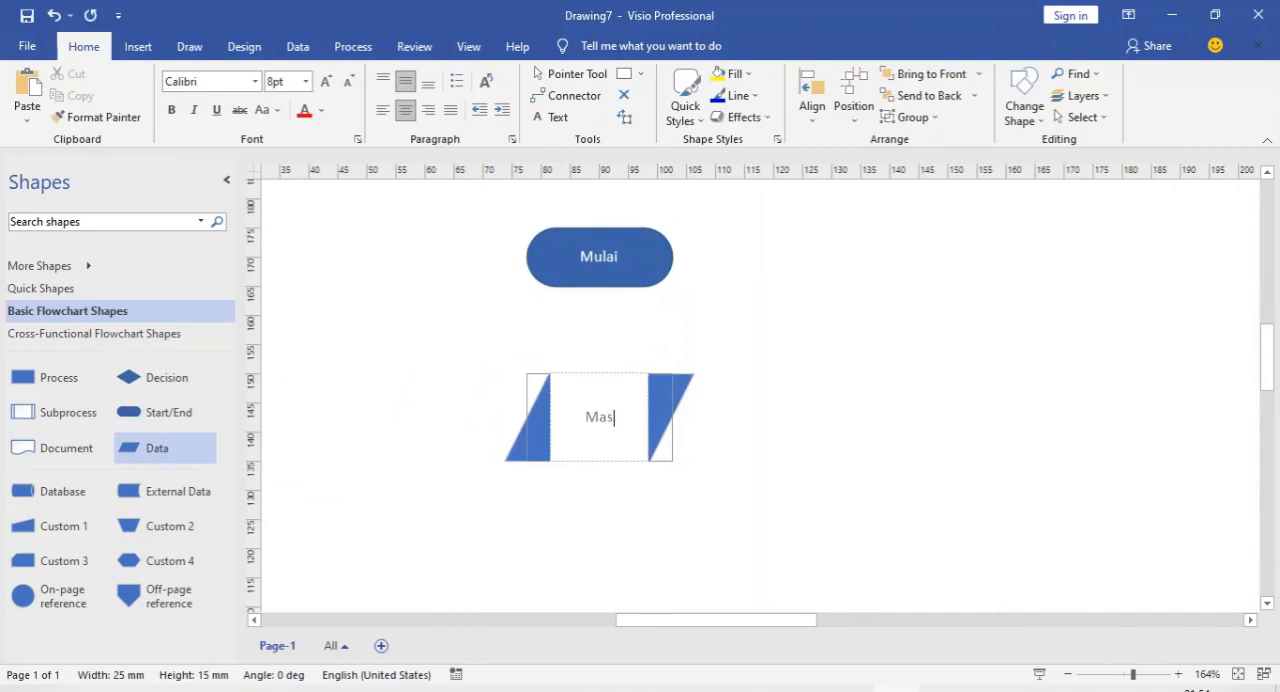
type("ukan")
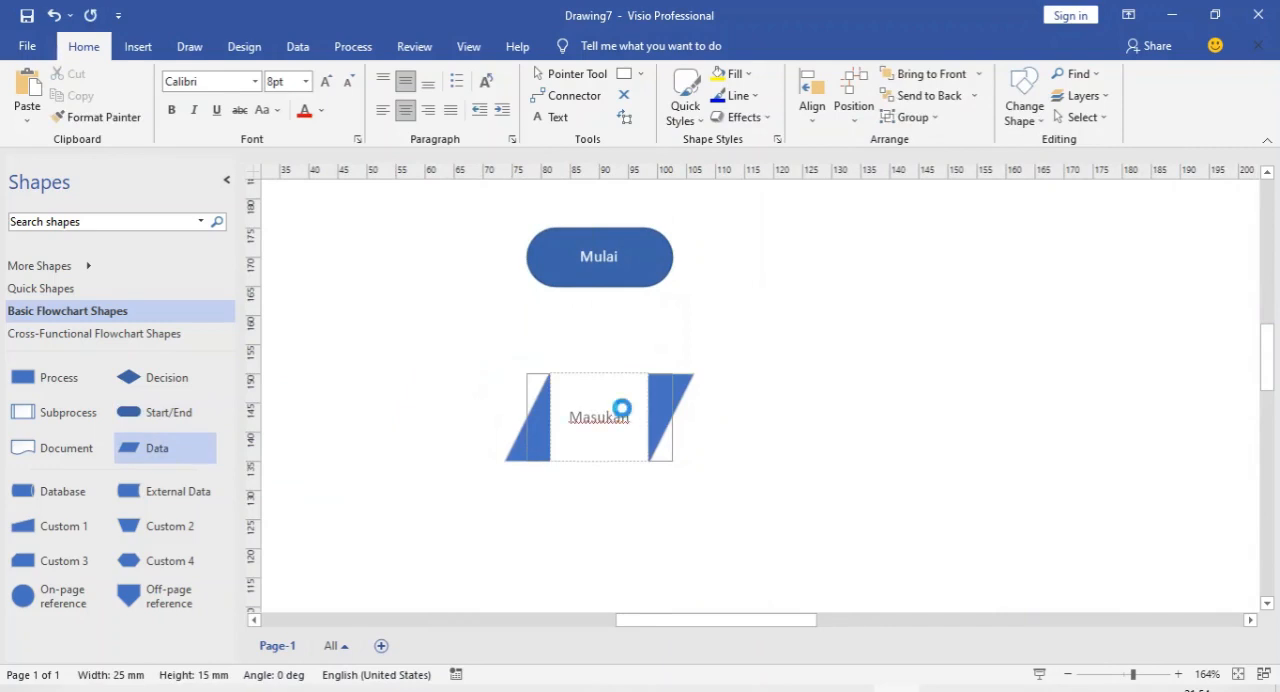
type(" Dokumen")
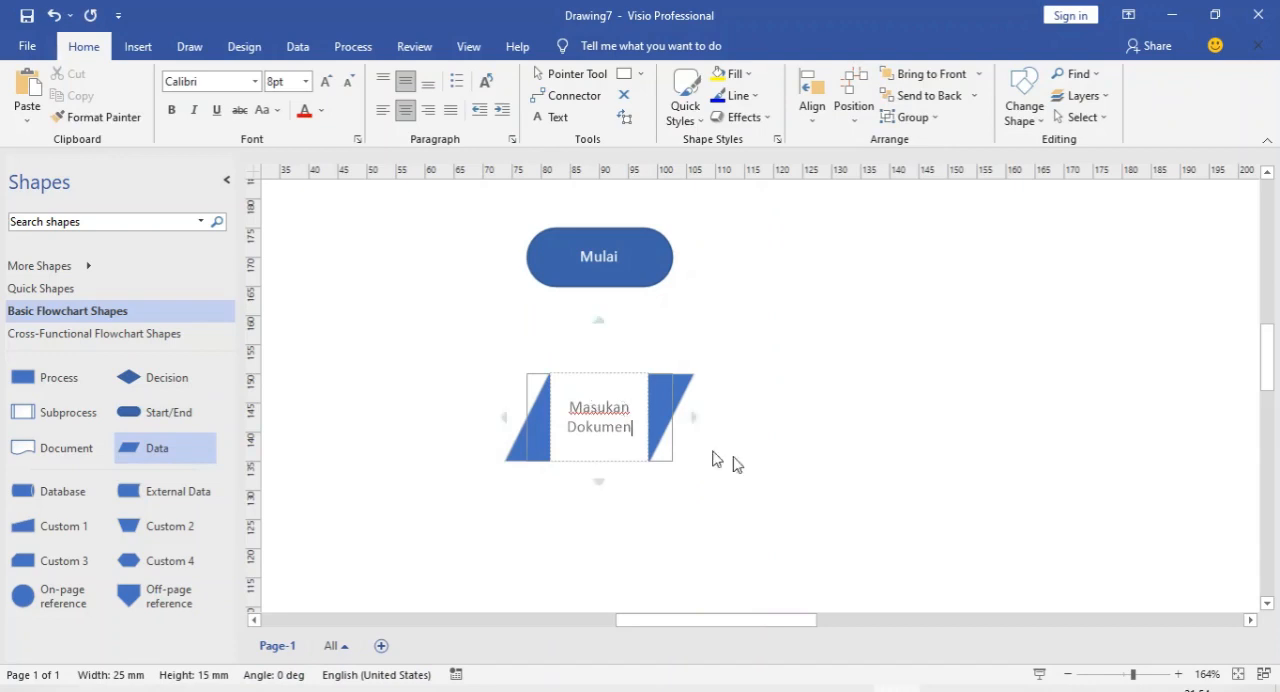
left_click(800, 470)
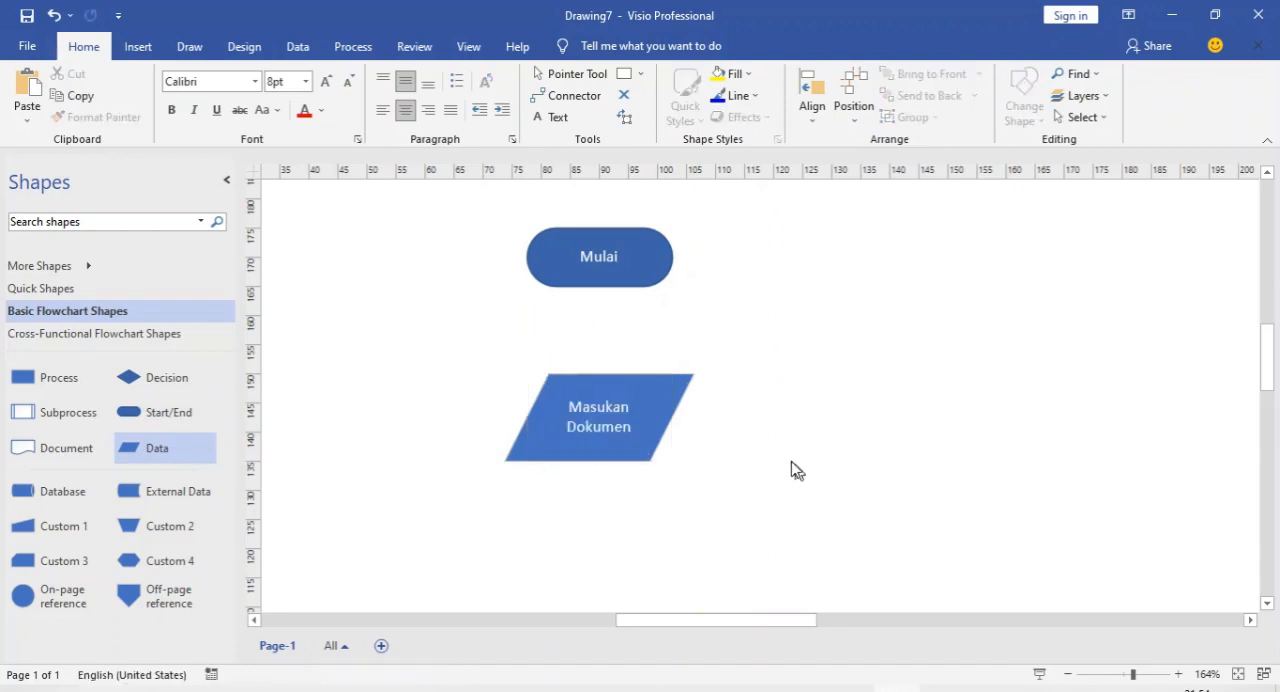
Add a Process shape directly below Masukan Dokumen and label it "Verifikasi Dokumen"
scroll(780, 460, "down", 3)
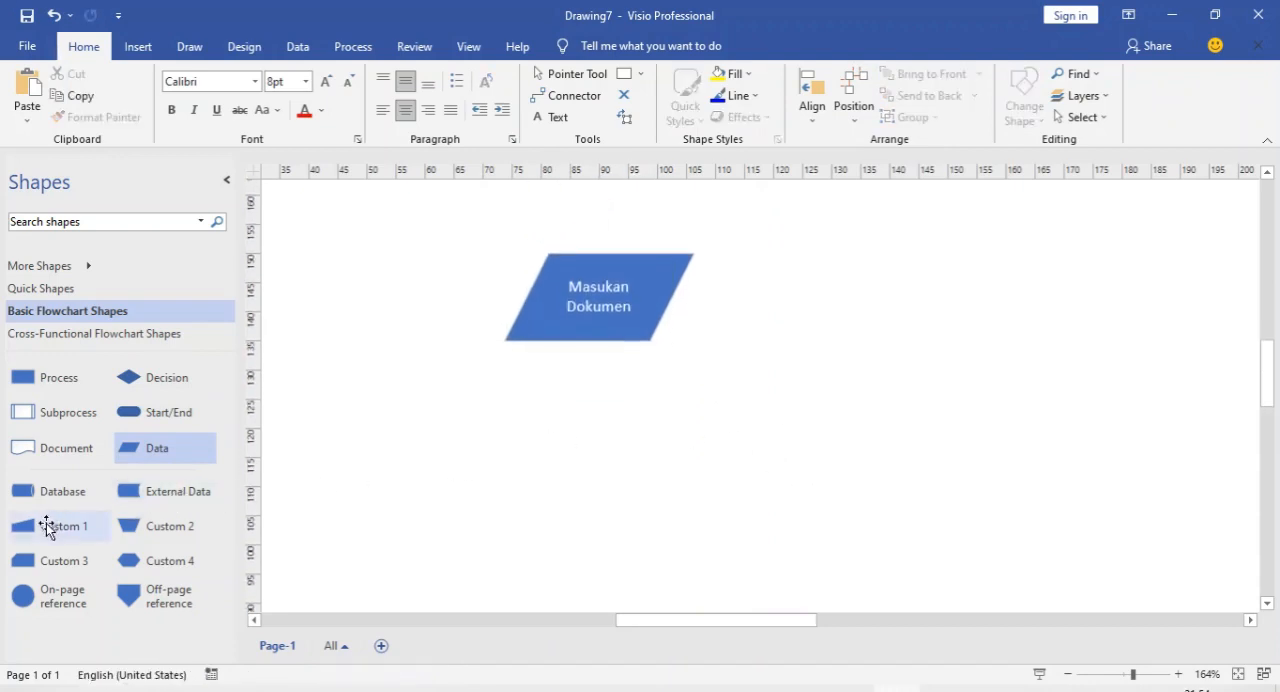
left_click_drag(58, 378, 594, 447)
double_click(632, 436)
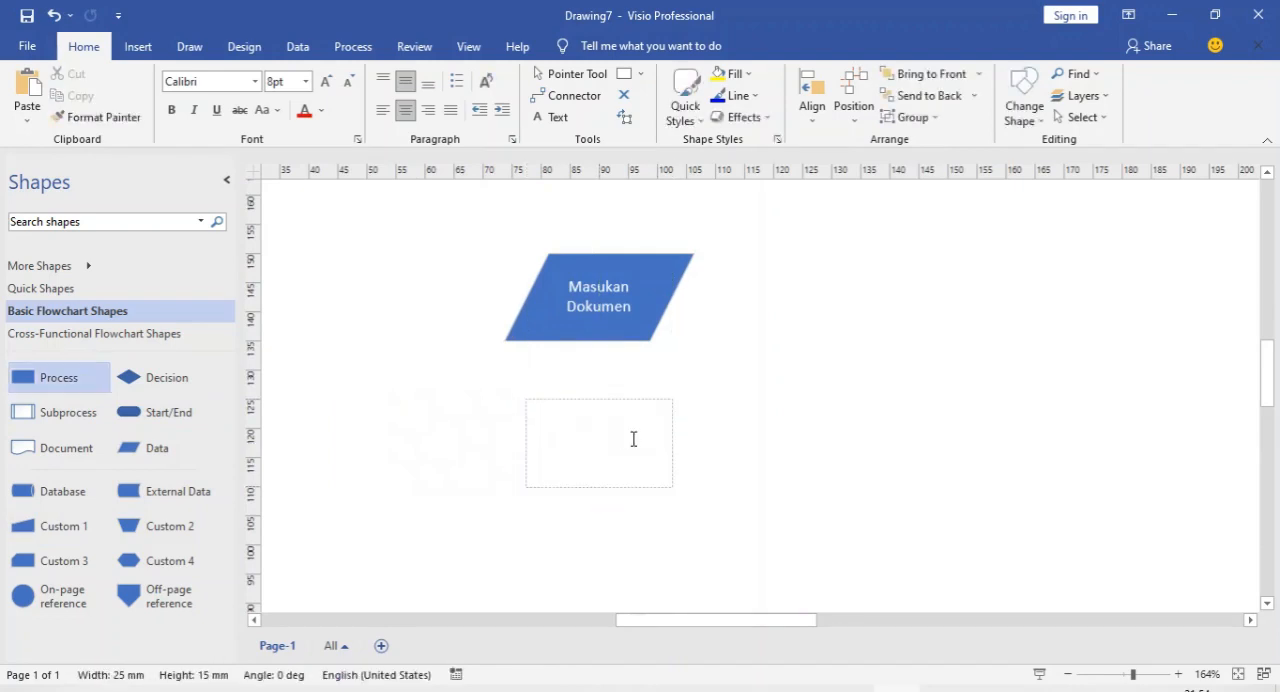
type("Verifikasi Dokumen")
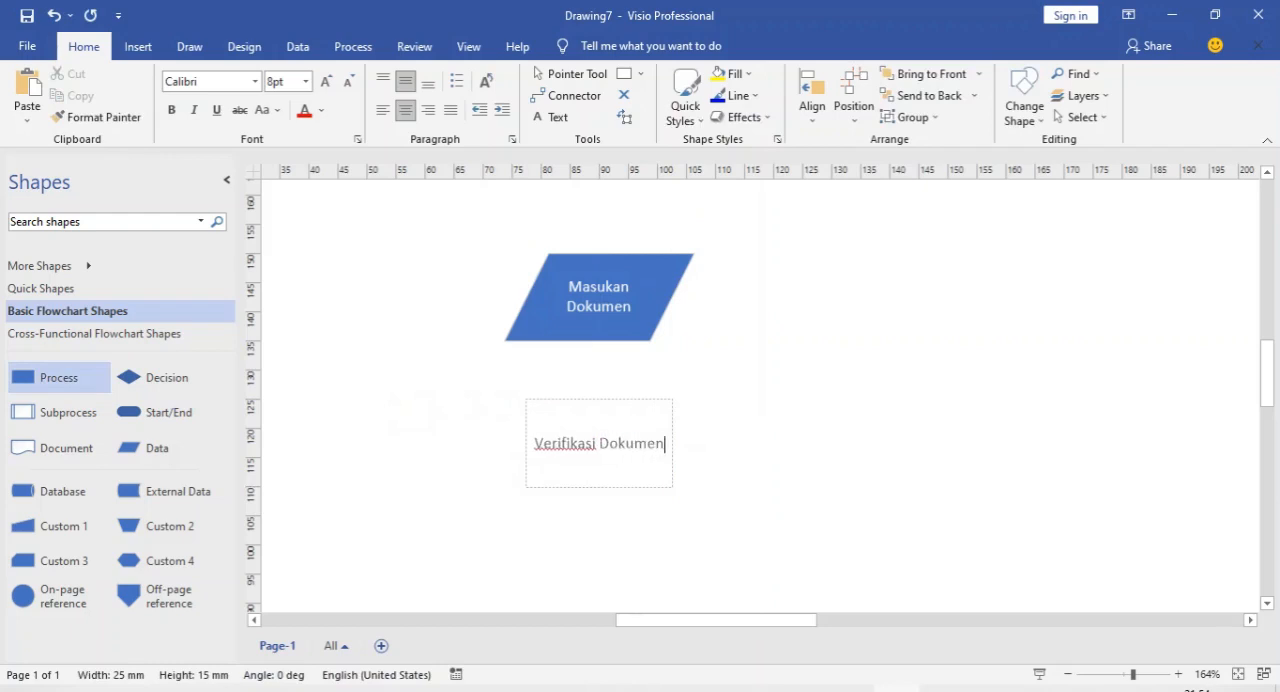
left_click(790, 460)
Add a Decision shape directly below Verifikasi Dokumen and label it "Dokumen Lengkap ?"
scroll(760, 420, "down", 3)
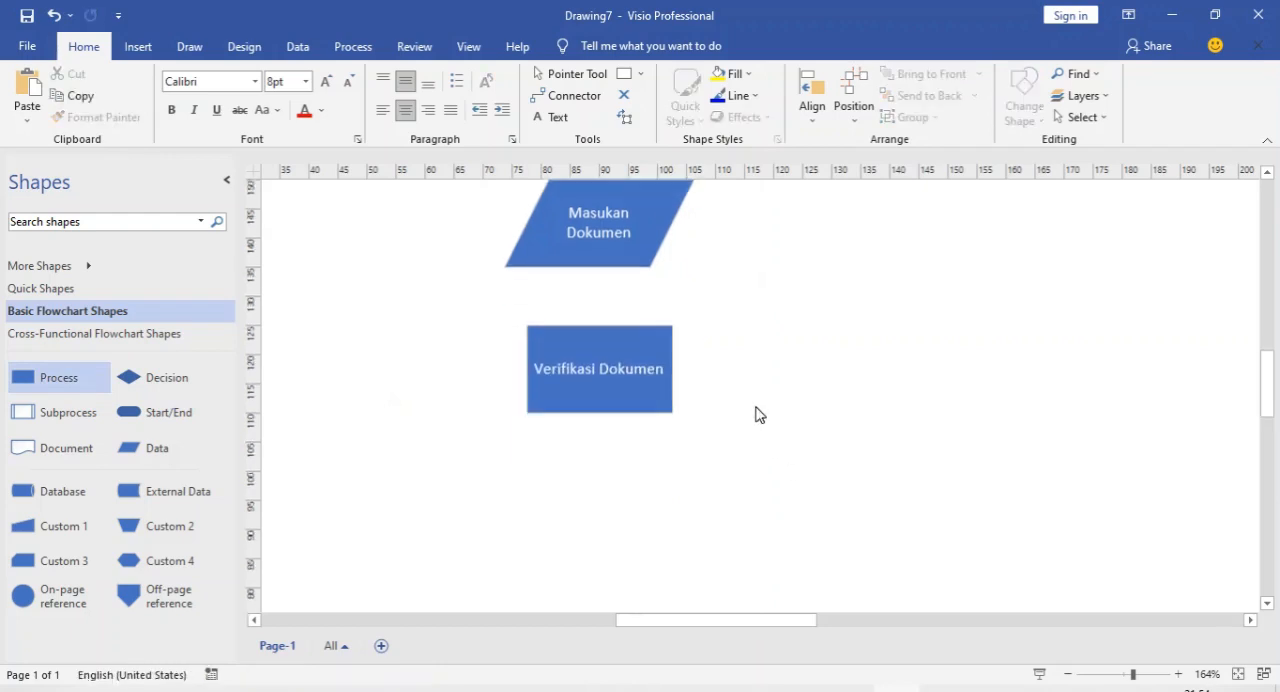
left_click_drag(130, 380, 598, 432)
double_click(598, 432)
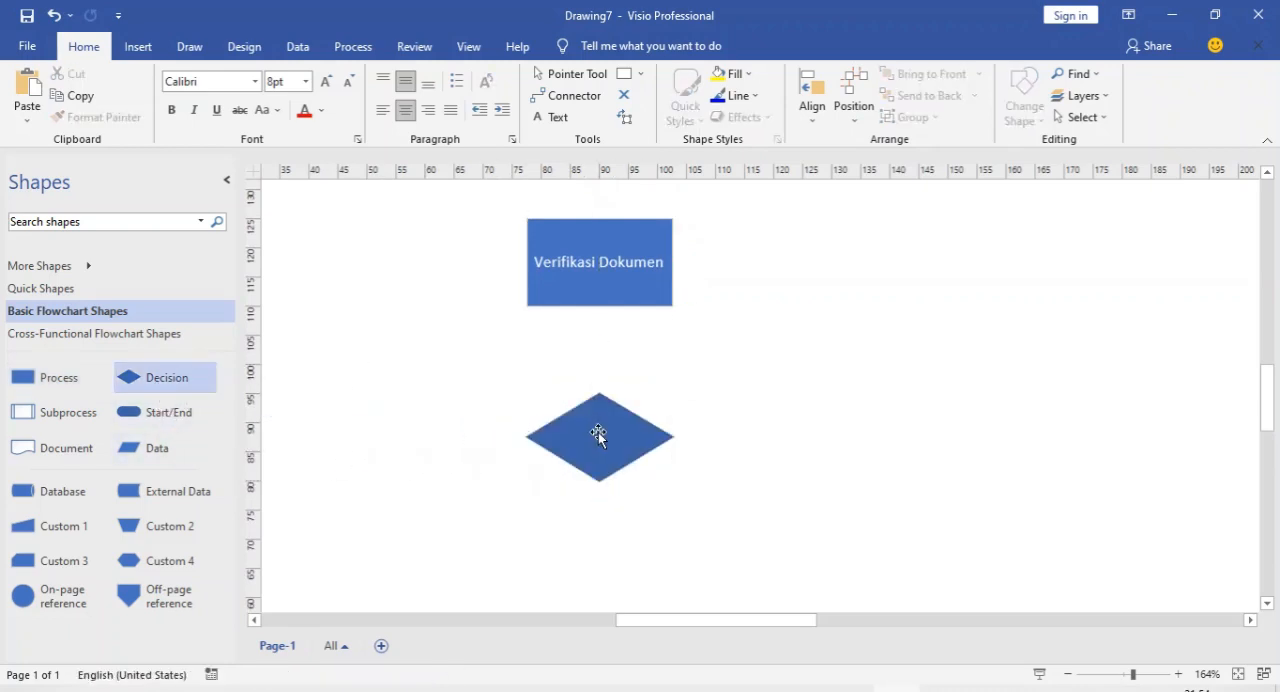
type("Doku")
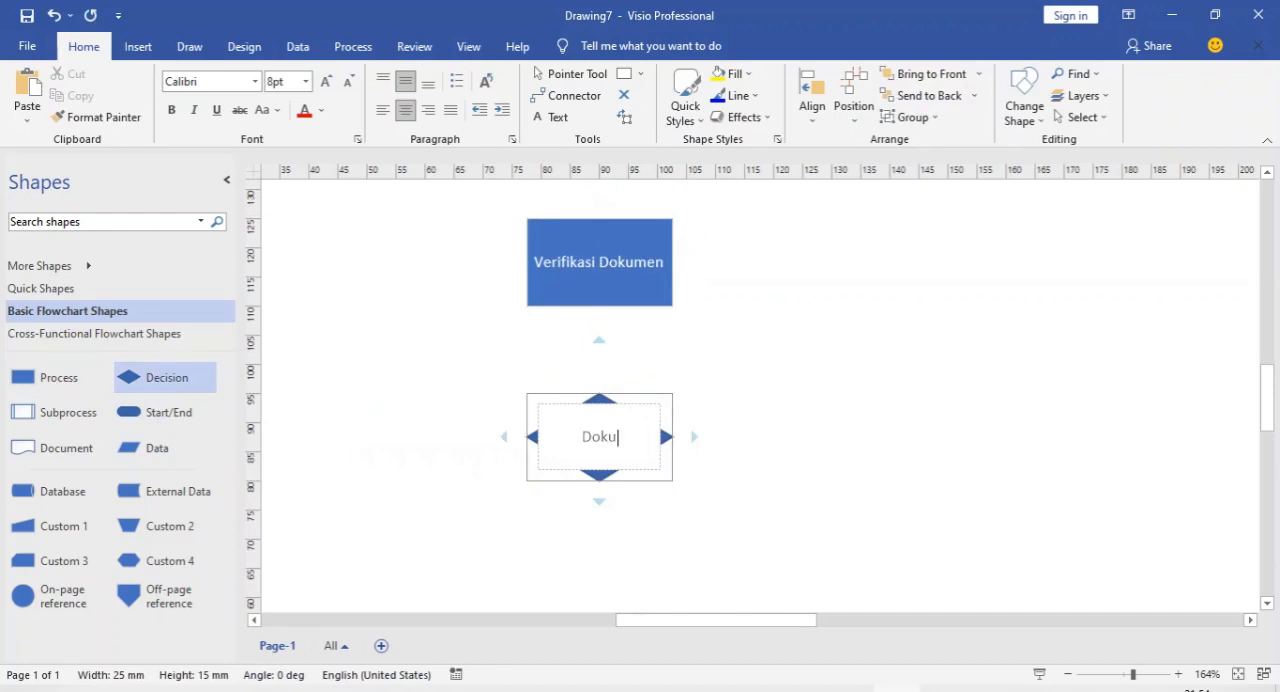
type("men Leng")
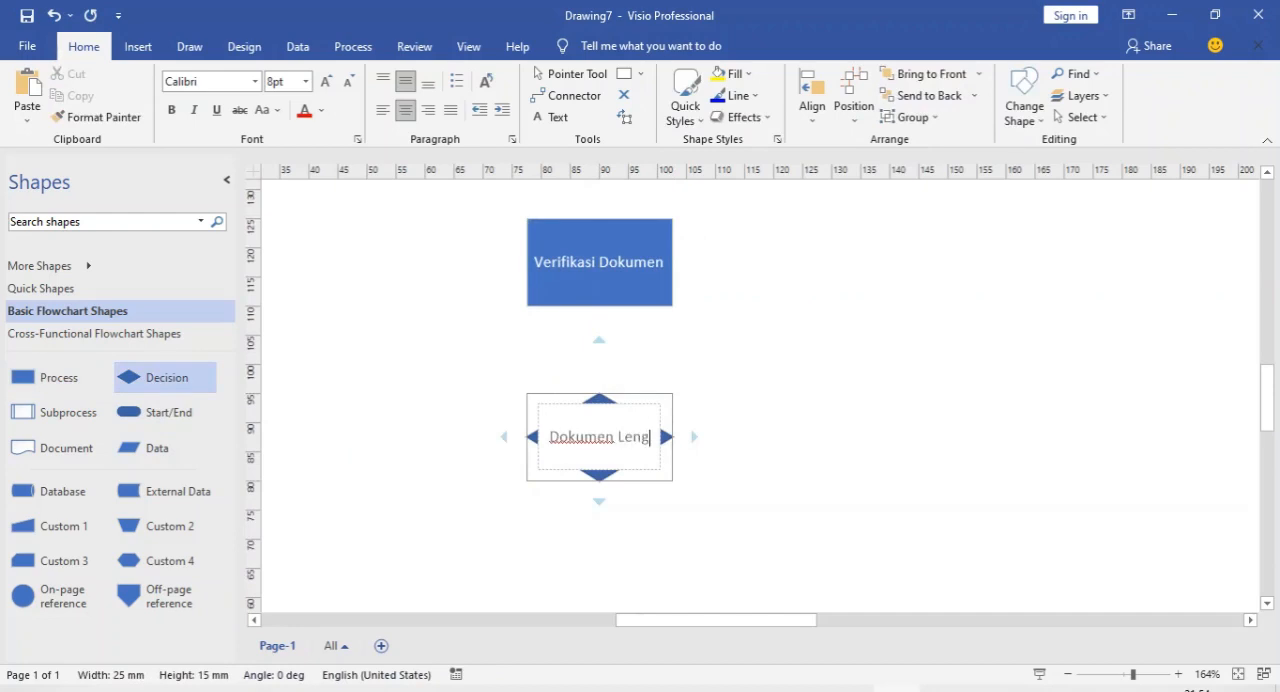
type("kap ?")
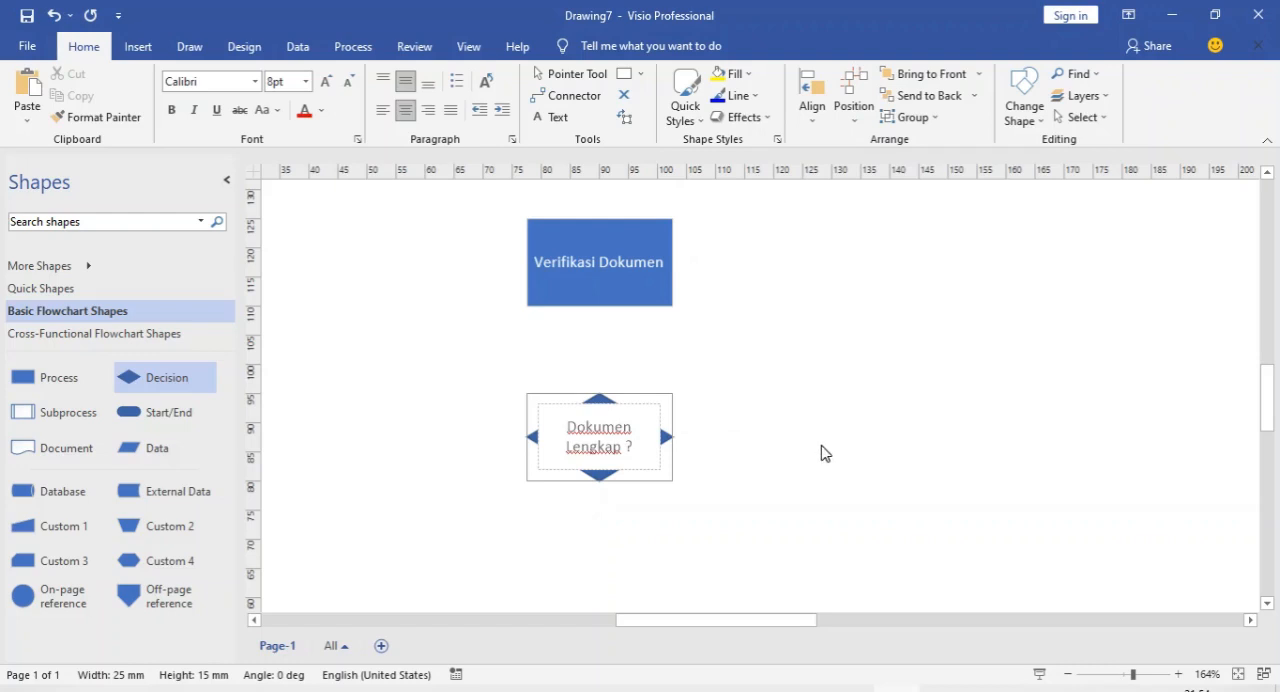
left_click(820, 448)
Add a Data shape to the right of the Dokumen Lengkap ? decision and label it "Dokumen diterima"
scroll(820, 394, "down", 1)
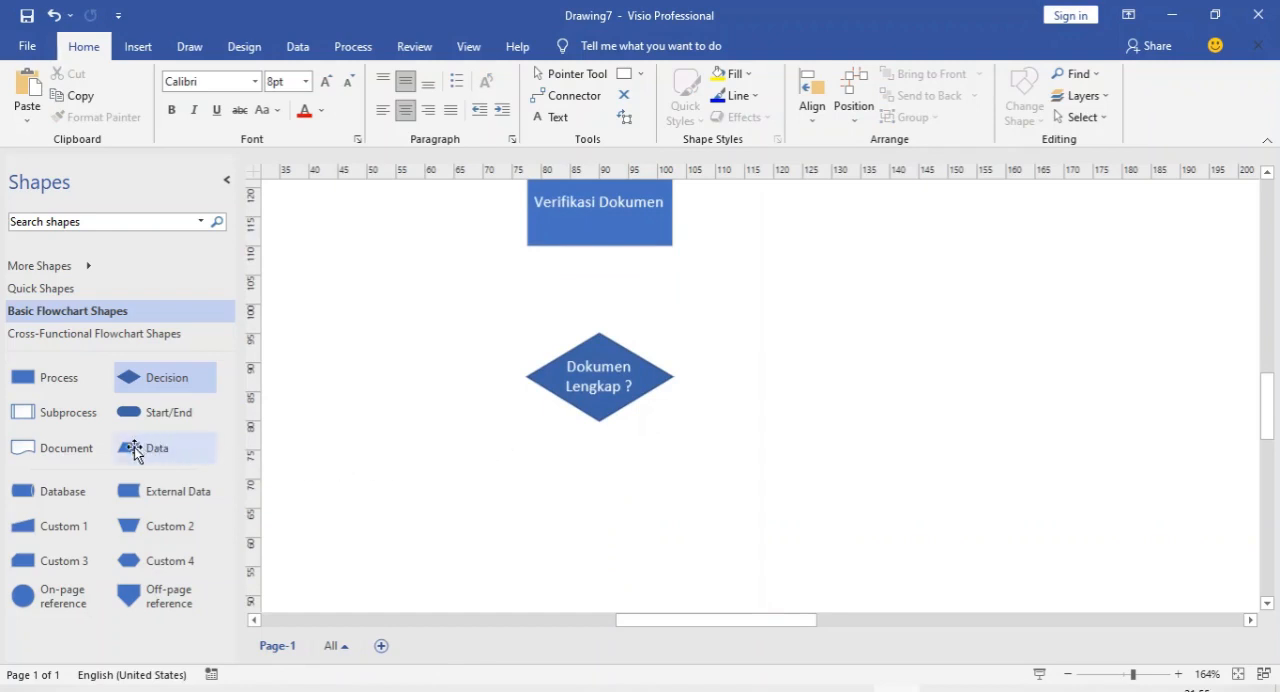
left_click_drag(135, 452, 849, 386)
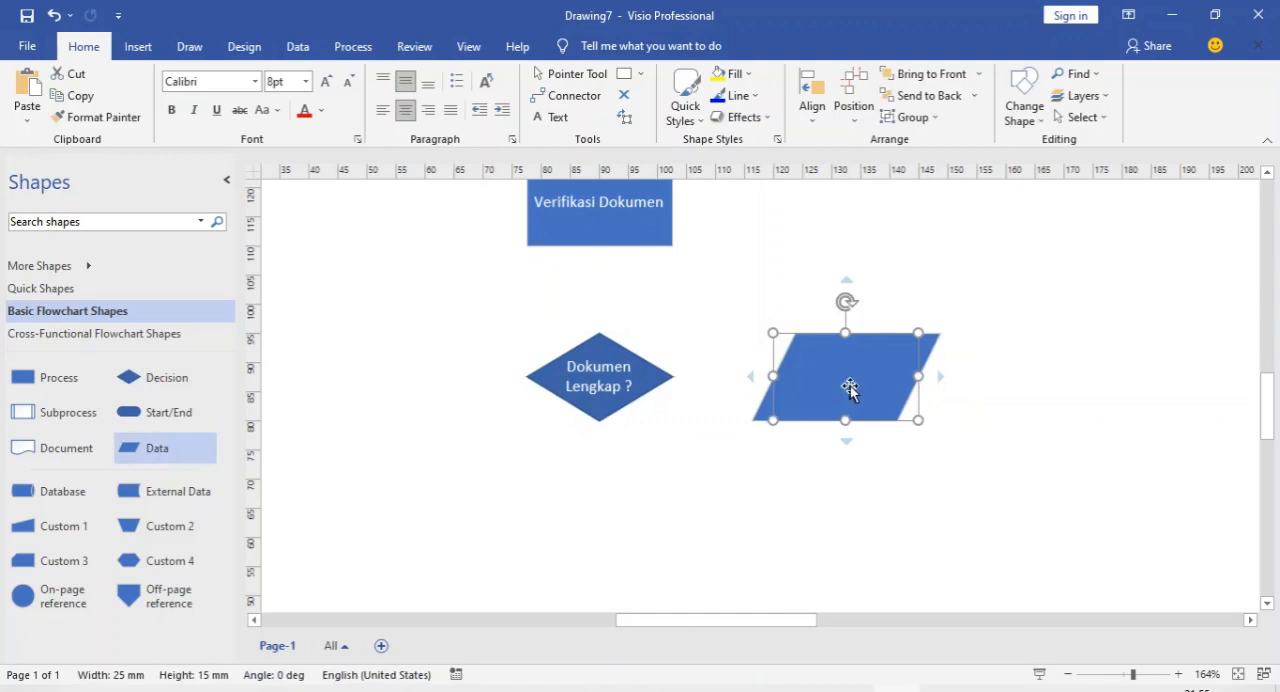
double_click(859, 386)
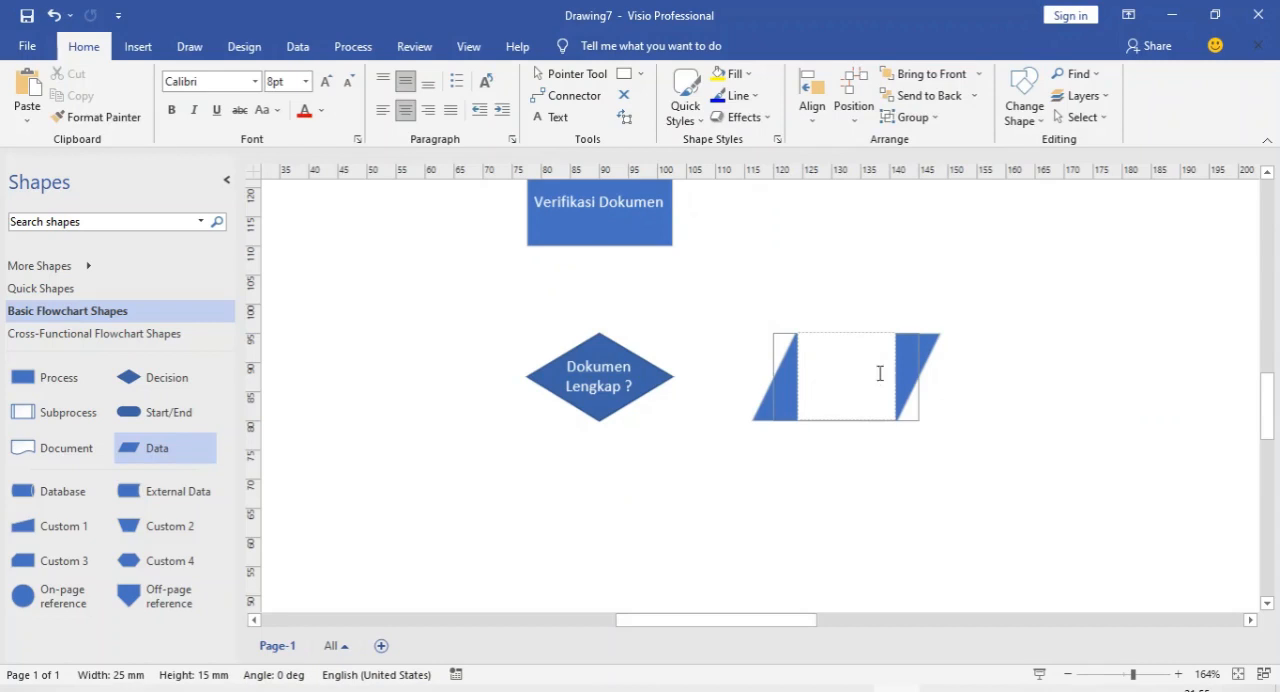
type("Dokumen diterima")
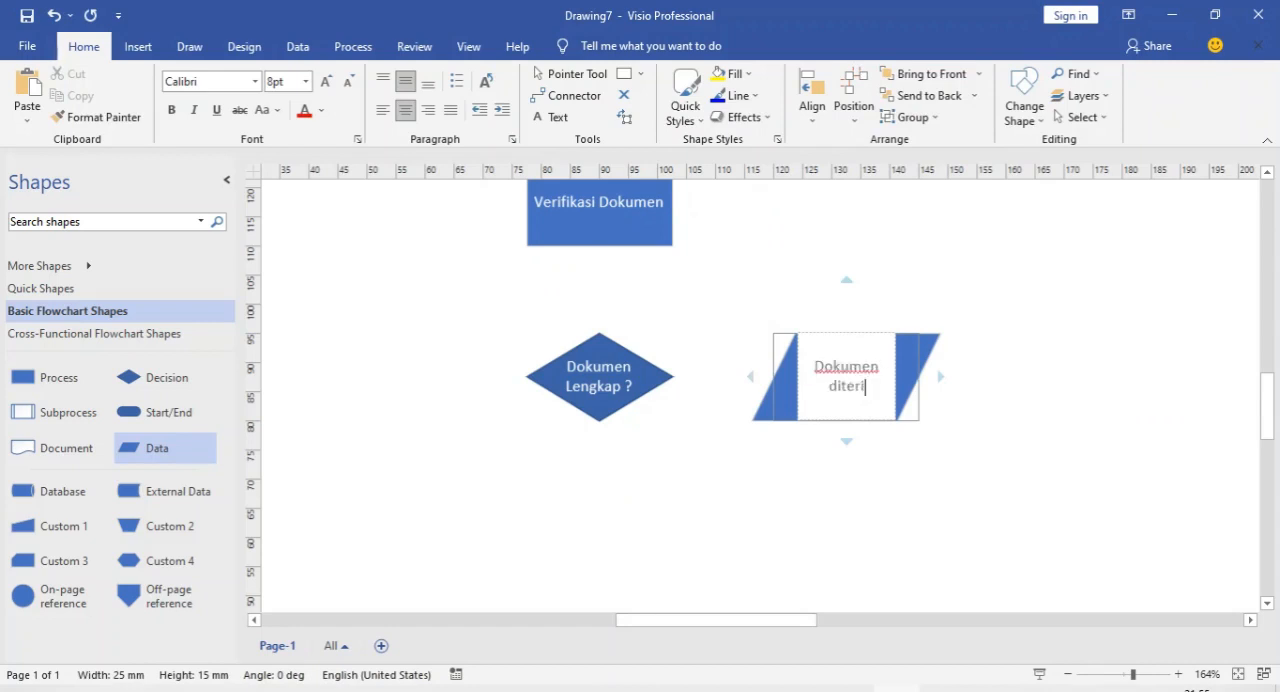
left_click(1006, 438)
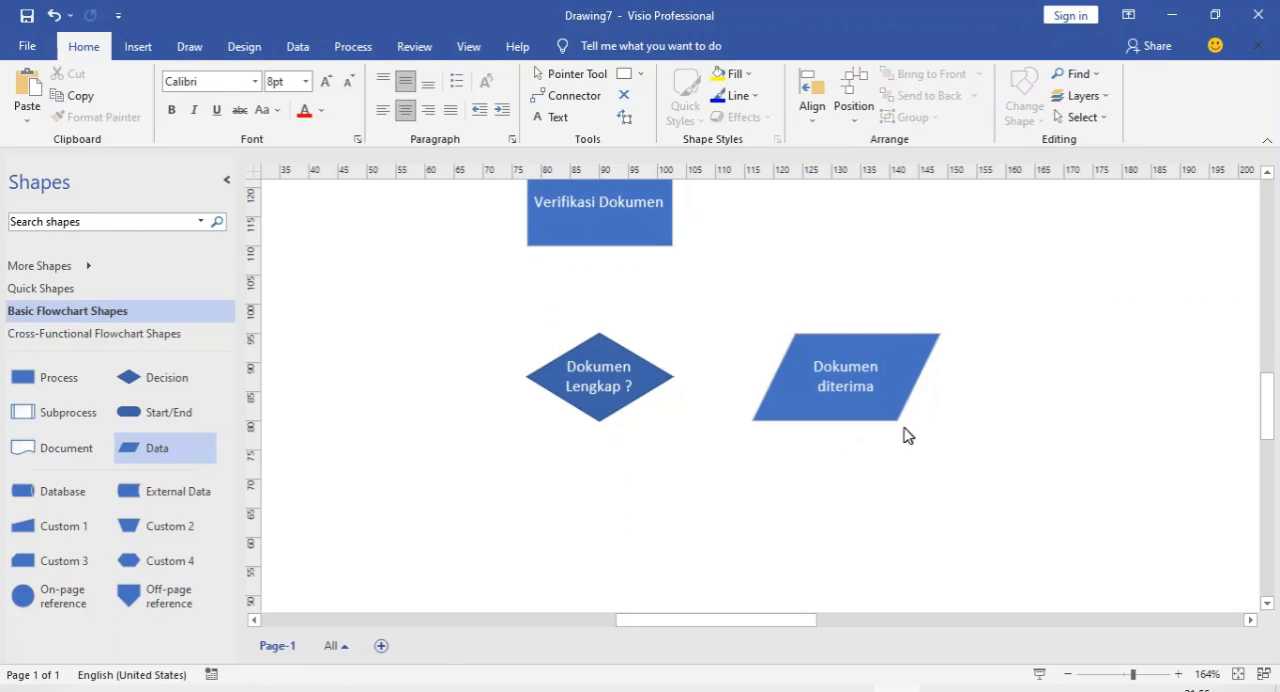
Add a Start/End shape below Dokumen diterima and label it "Selesai"
scroll(732, 487, "down", 1)
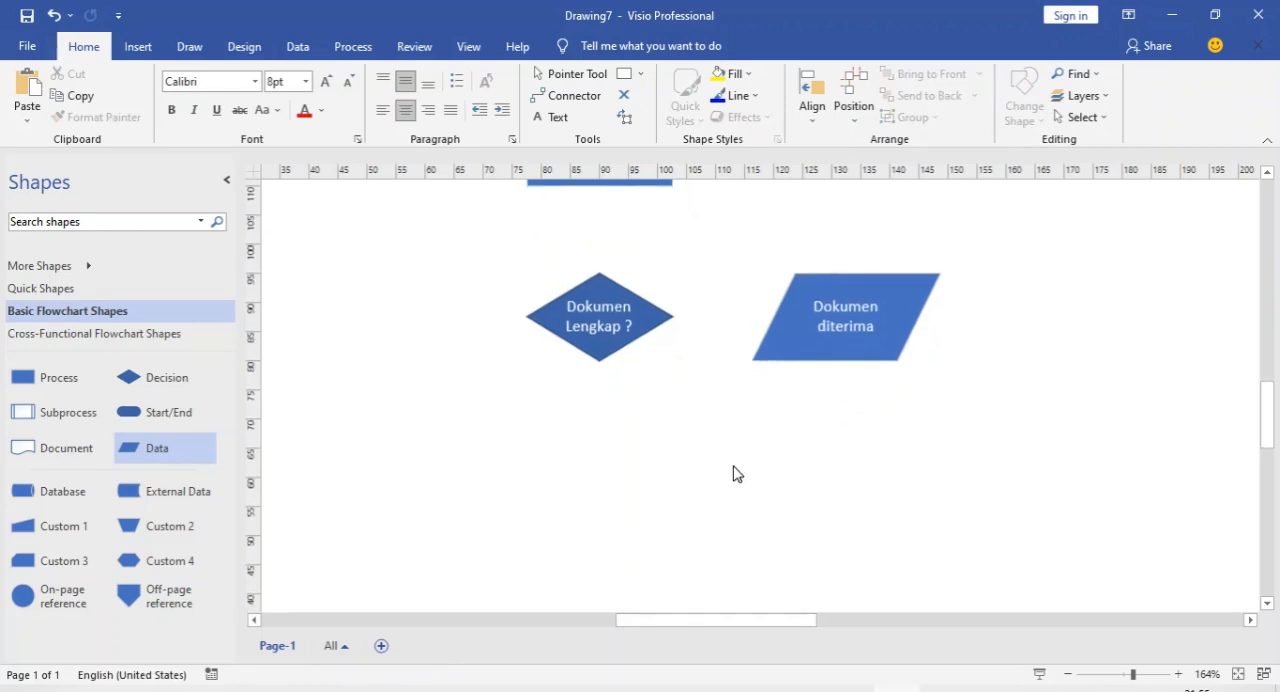
left_click_drag(166, 418, 846, 532)
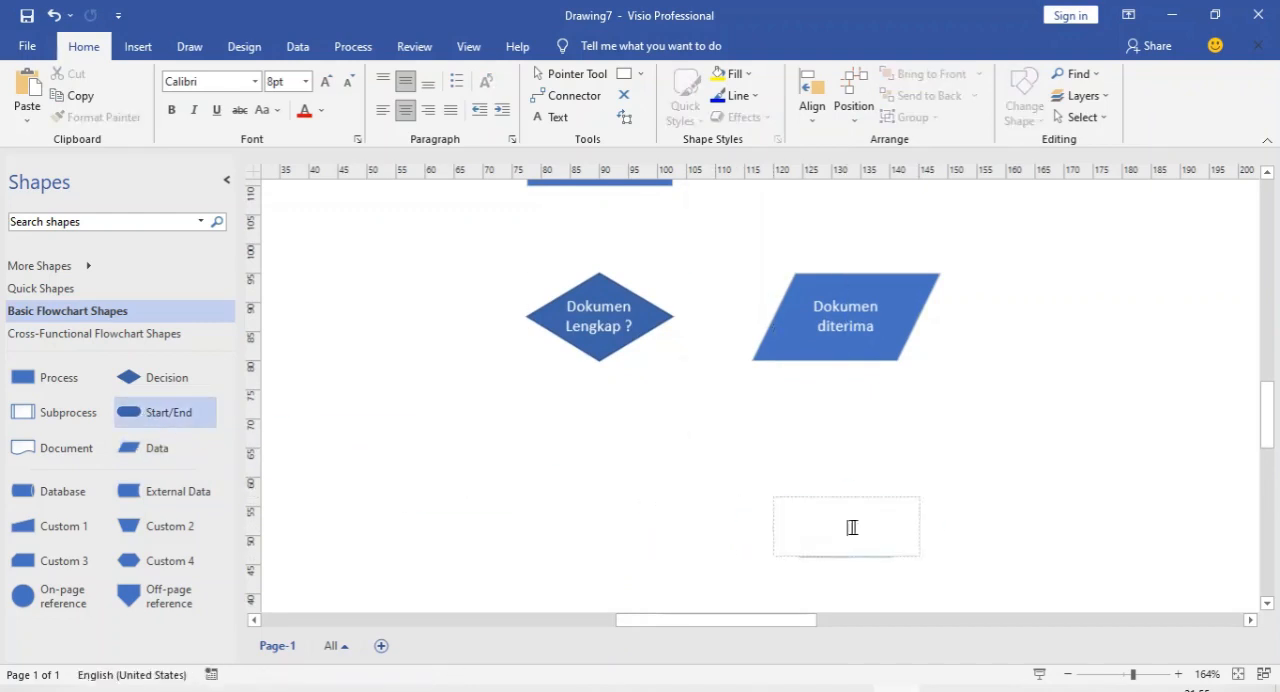
type("Selesai")
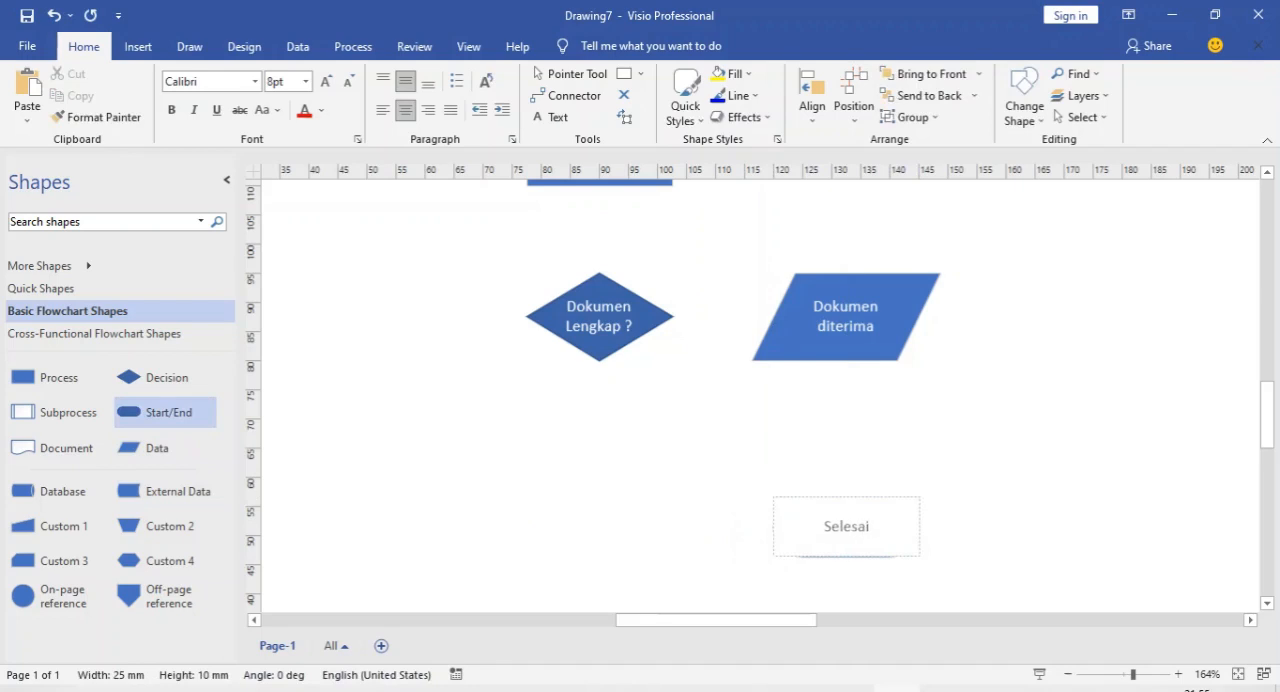
key("Escape")
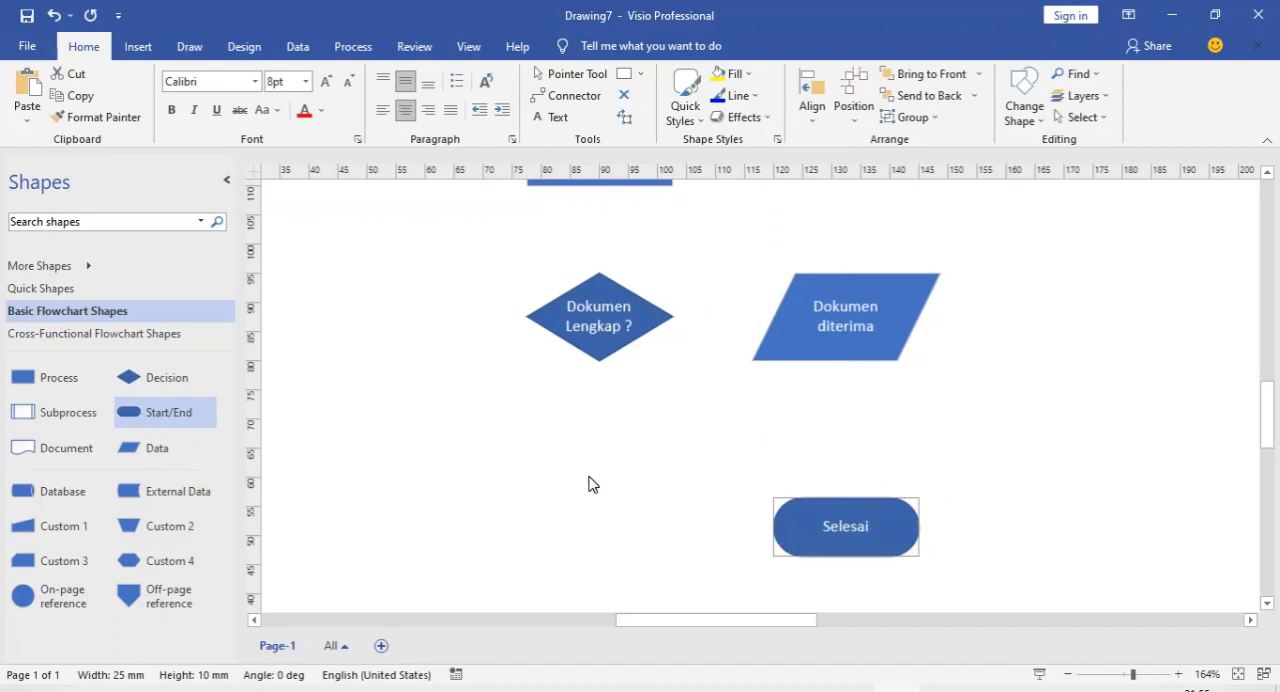
Activate the Connector tool for linking the flowchart shapes, starting at the Mulai shape
scroll(597, 470, "up", 5)
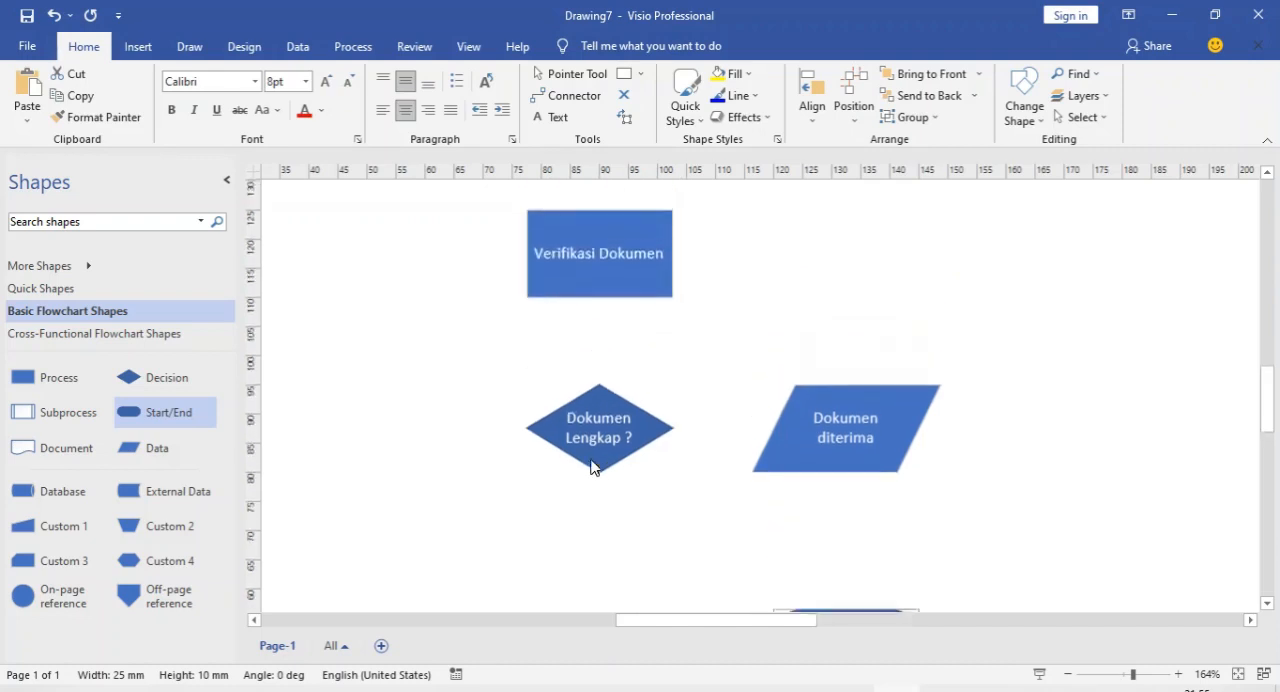
scroll(590, 465, "up", 2)
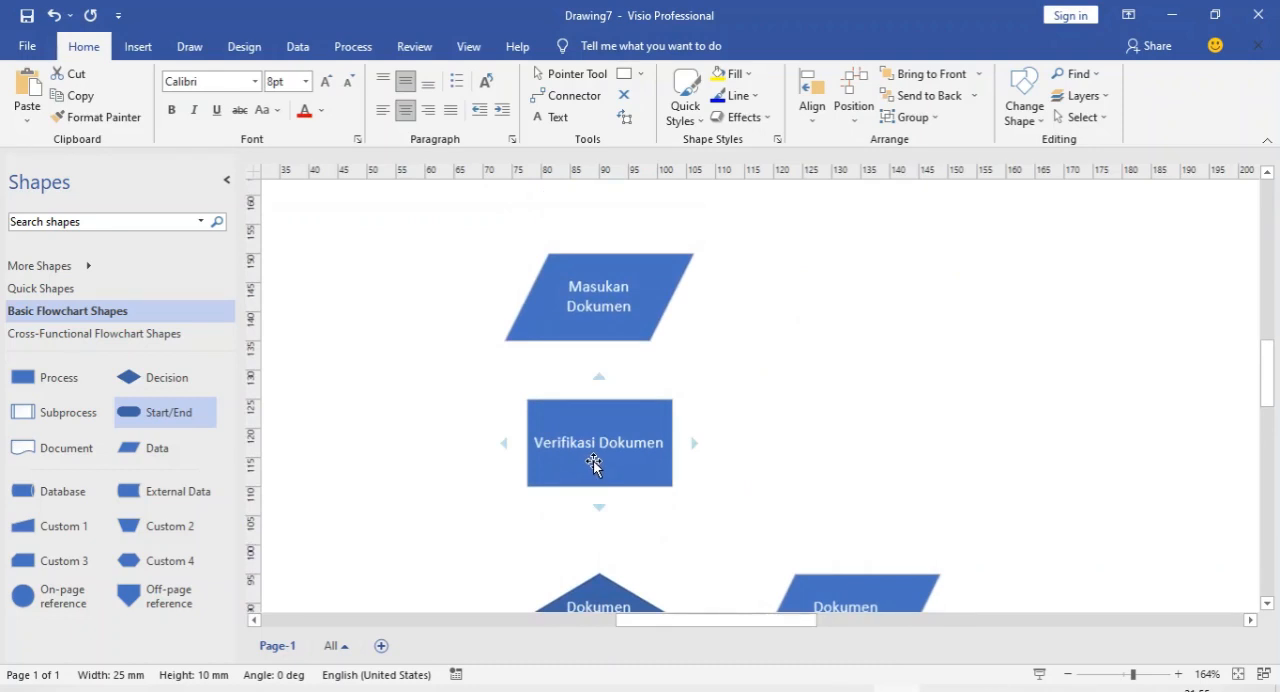
scroll(590, 460, "up", 4)
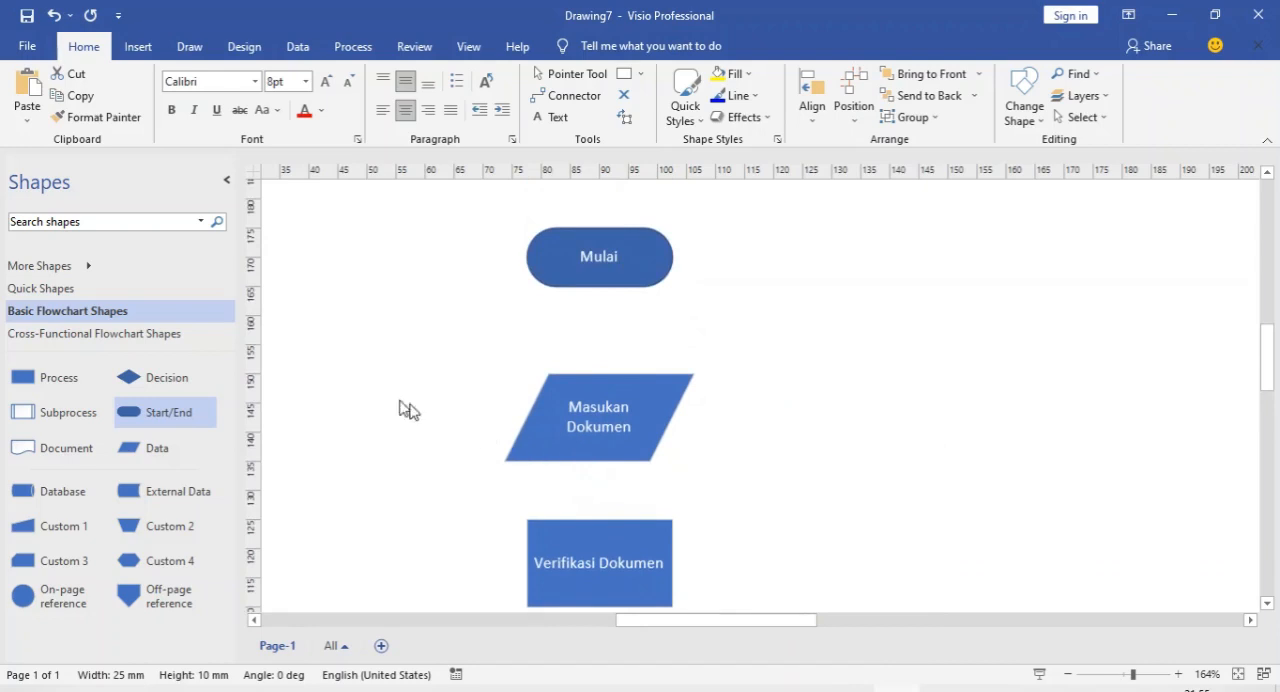
left_click(566, 95)
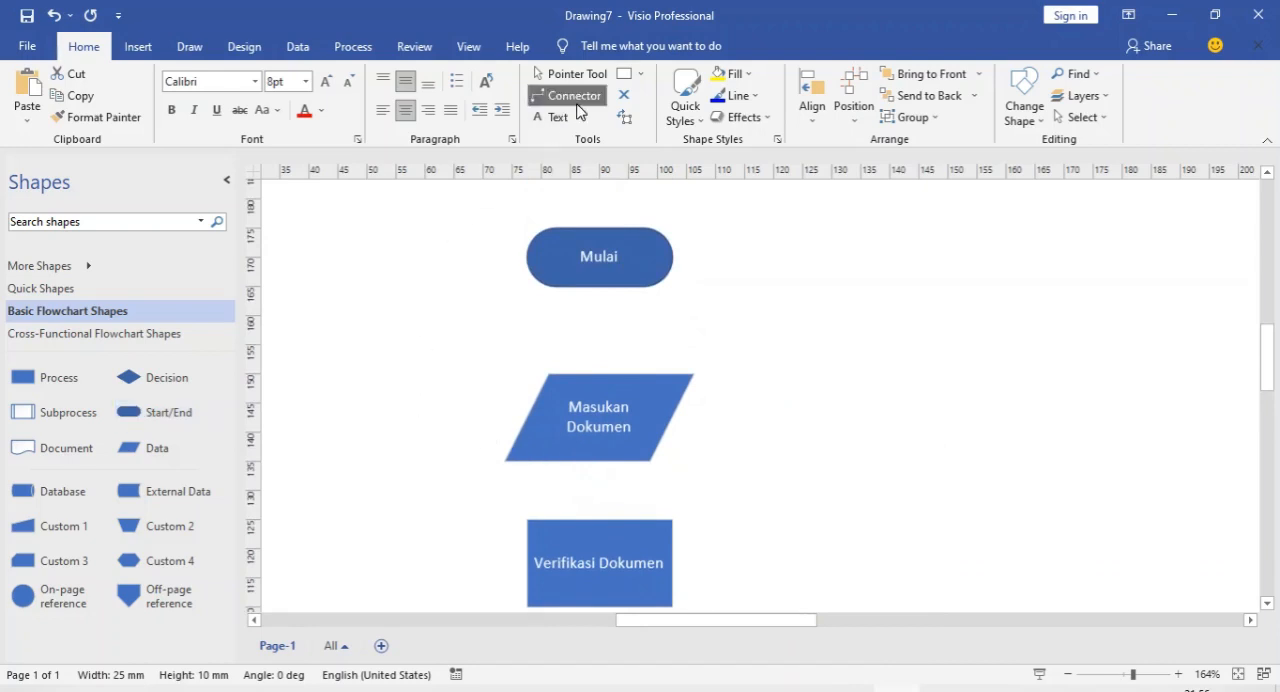
left_click(601, 290)
left_click(601, 290)
left_click_drag(600, 290, 599, 300)
left_click(599, 299)
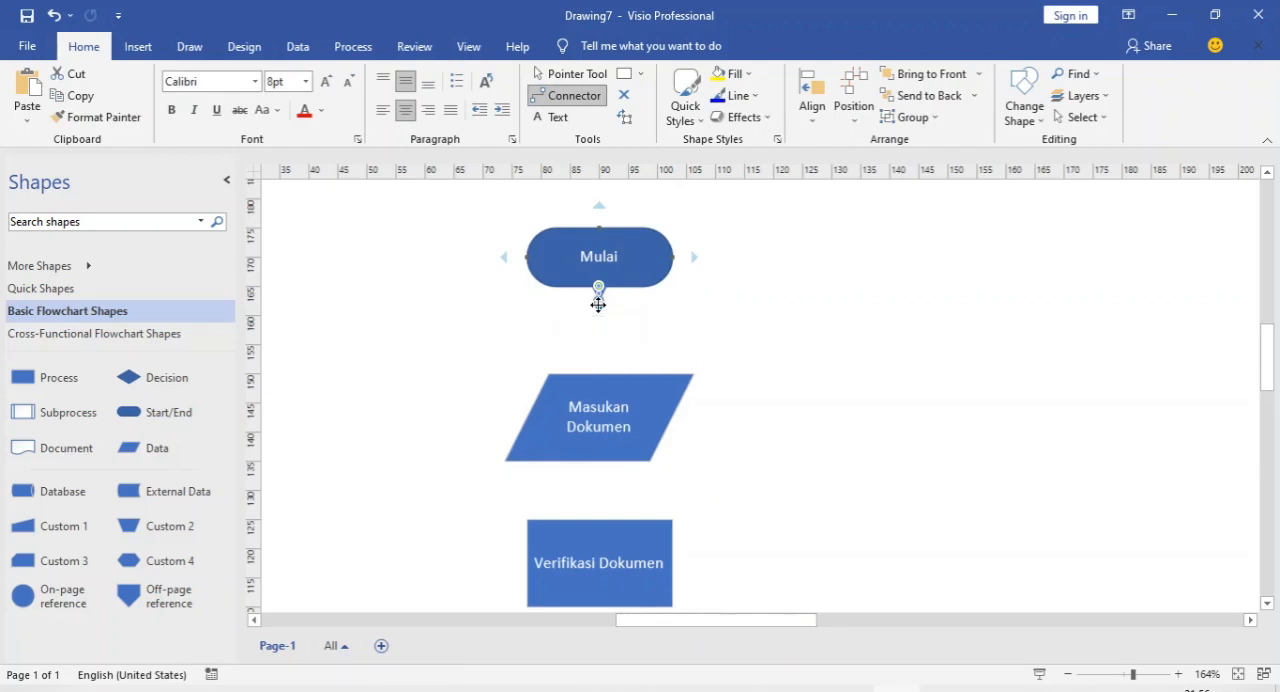
left_click(599, 304)
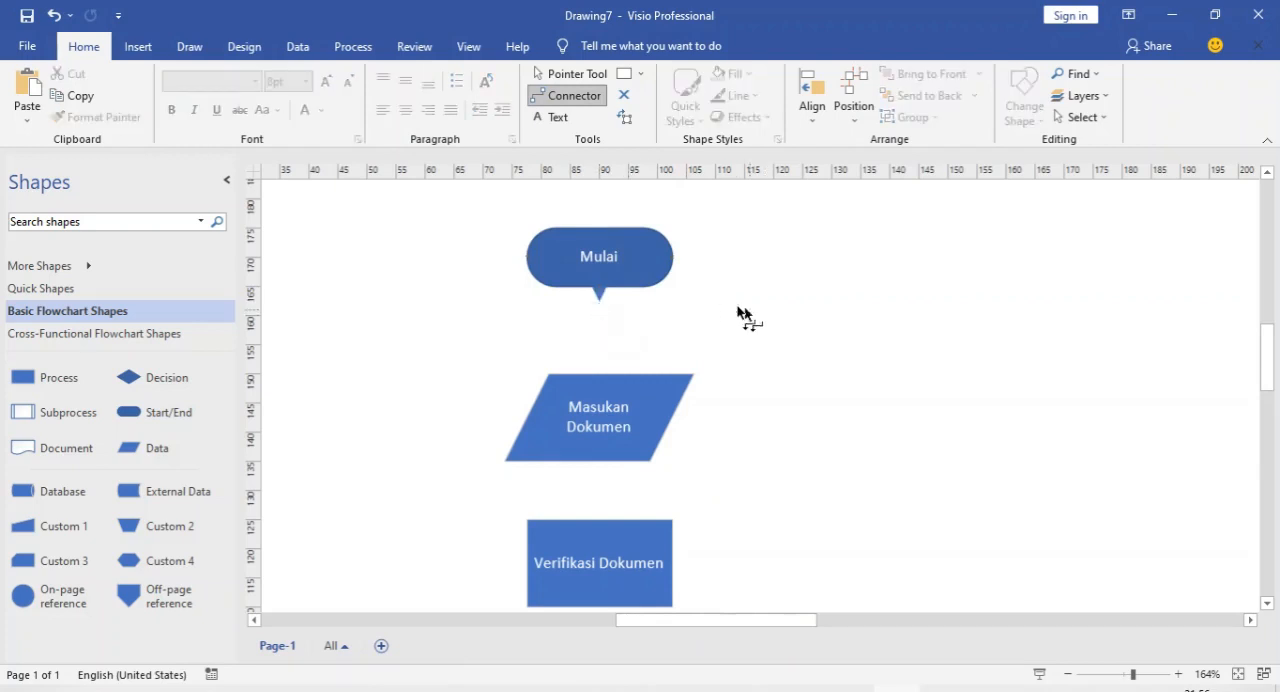
key("ctrl+z")
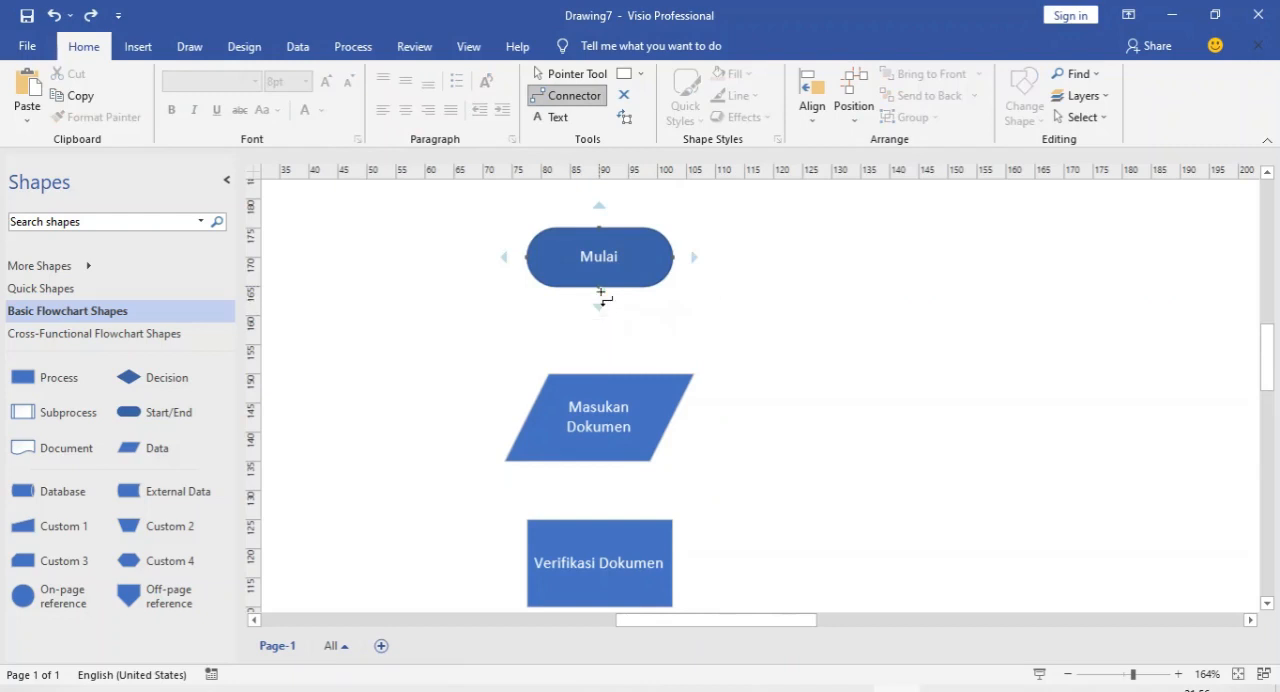
Connect Mulai to Masukan Dokumen, Masukan Dokumen to Verifikasi Dokumen, and Verifikasi Dokumen to the Dokumen Lengkap ? decision with downward arrows
left_click(600, 305)
scroll(614, 350, "down", 3)
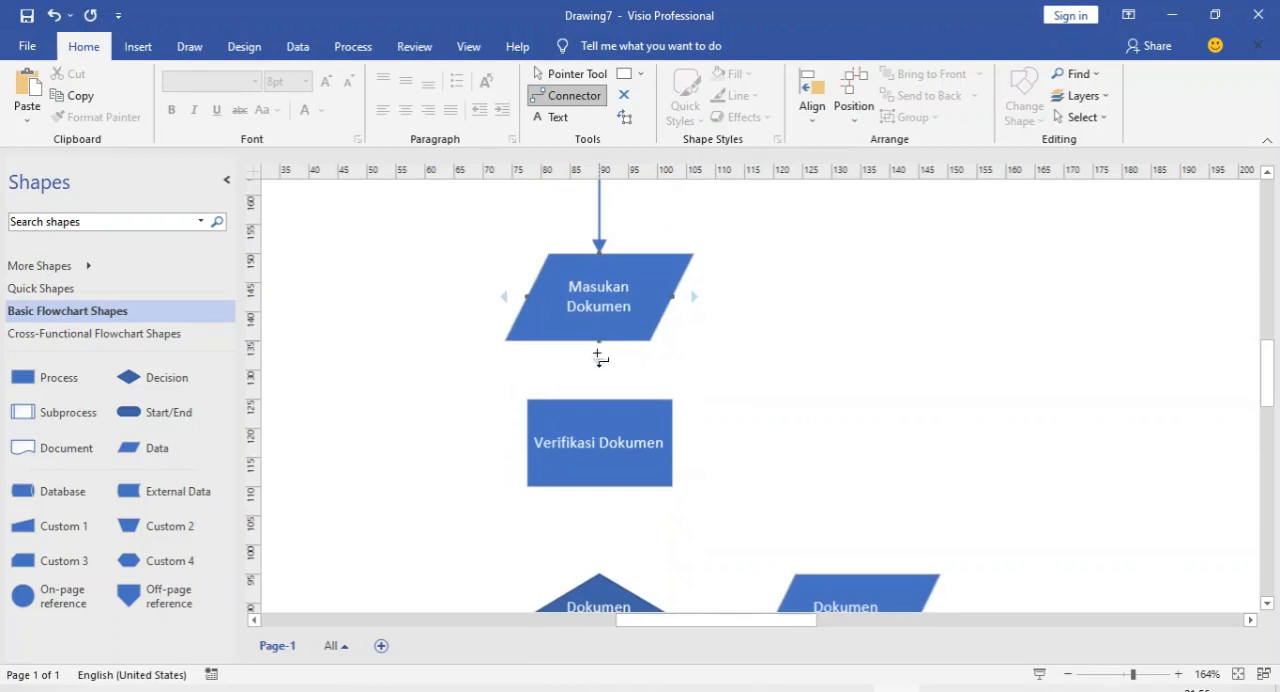
left_click(598, 360)
scroll(599, 362, "down", 3)
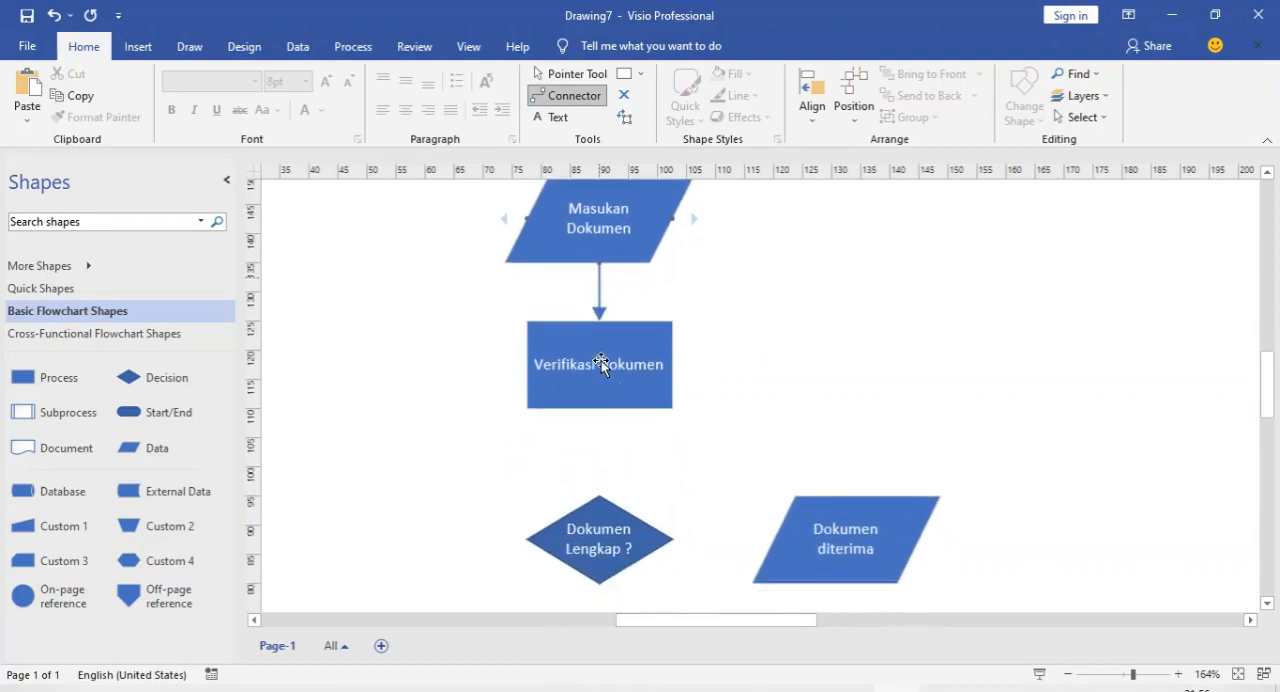
left_click(599, 386)
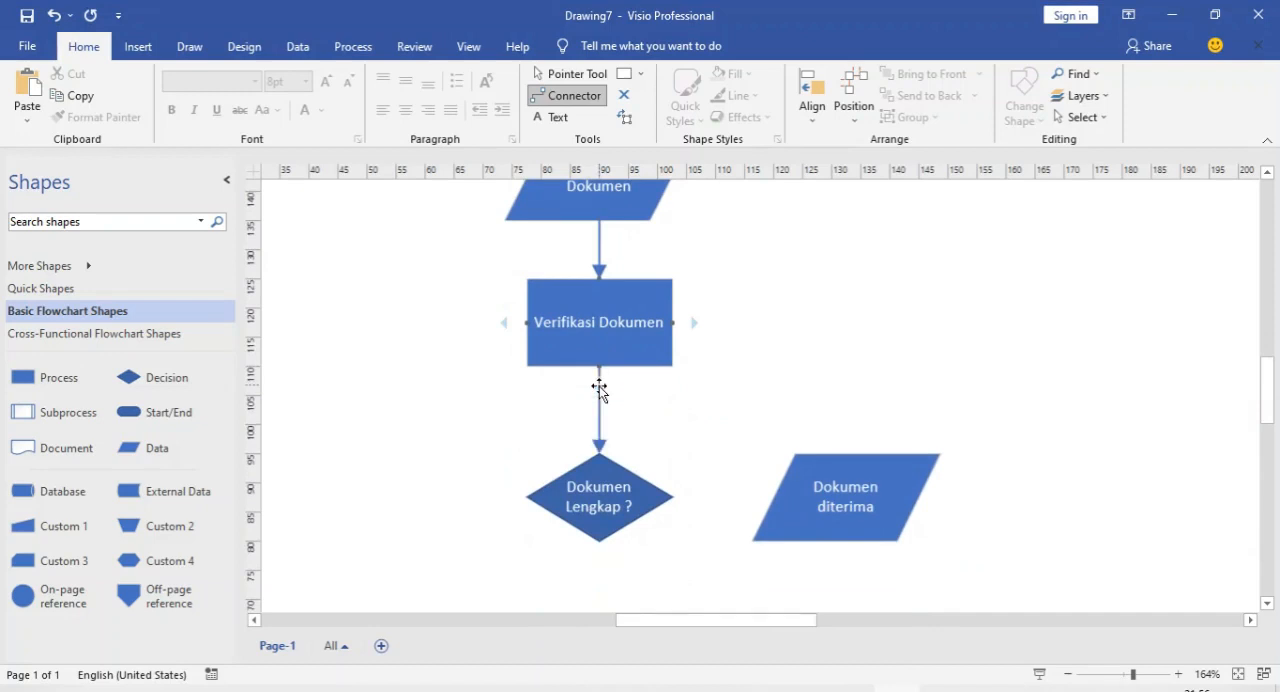
Connect the Dokumen Lengkap ? decision to Dokumen diterima, and Dokumen diterima down to Selesai
scroll(599, 390, "down", 3)
left_click(695, 378)
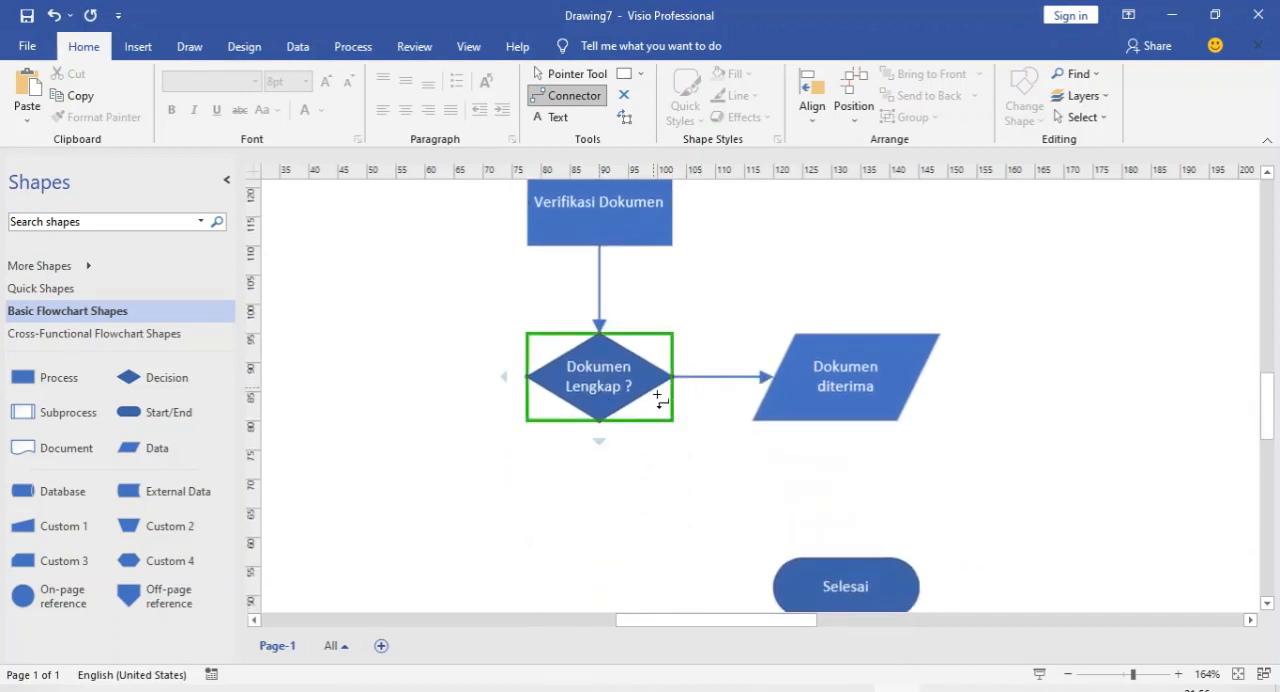
scroll(659, 398, "down", 2)
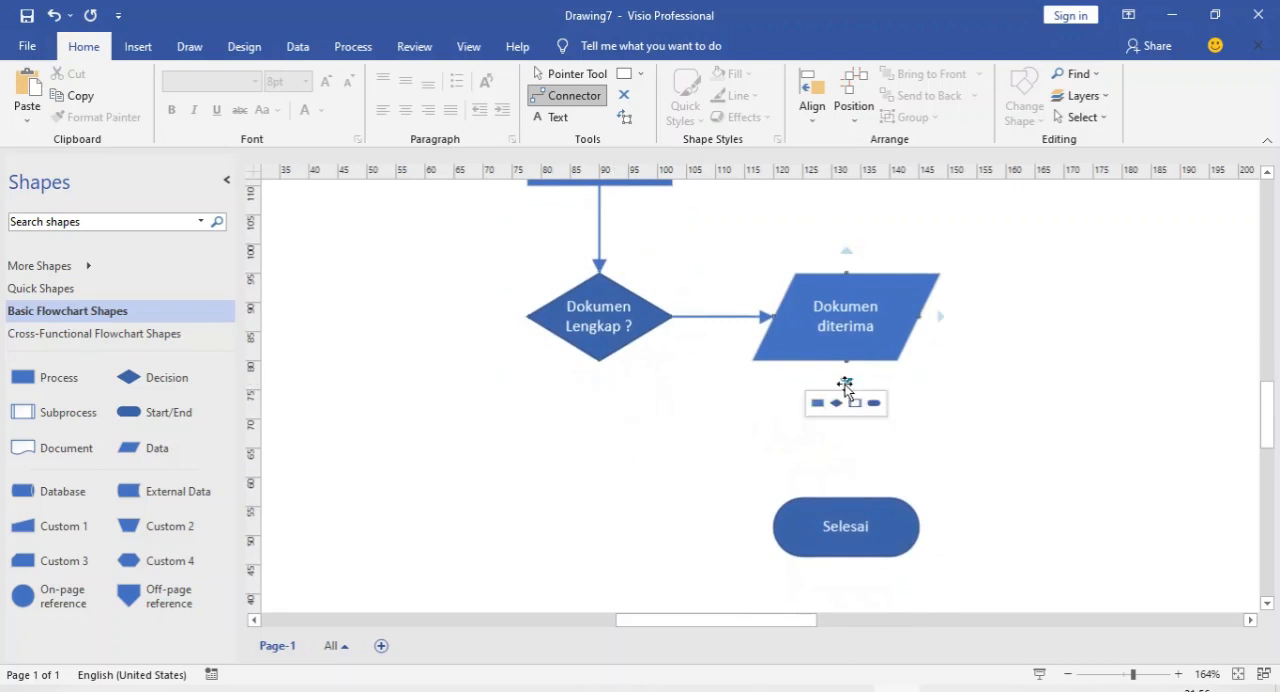
left_click(845, 386)
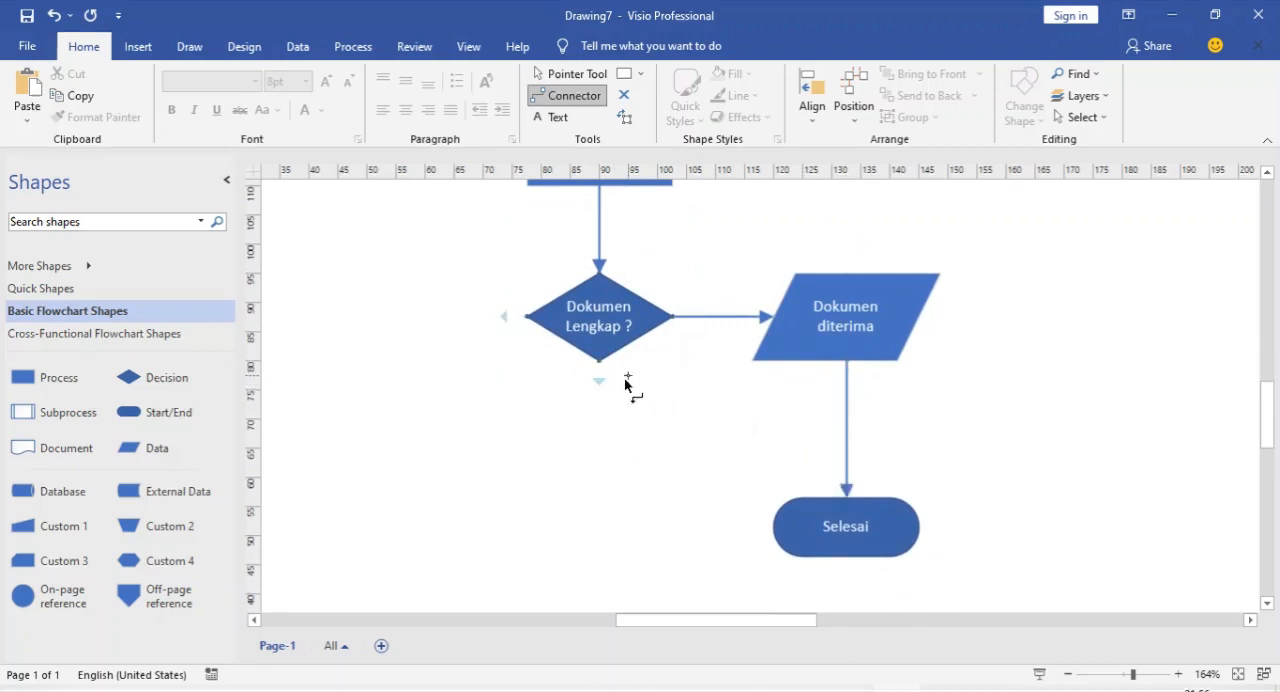
Draw a return connector from the left corner of the Dokumen Lengkap ? decision to the left side of Masukan Dokumen
scroll(626, 380, "up", 2)
scroll(622, 373, "down", 3)
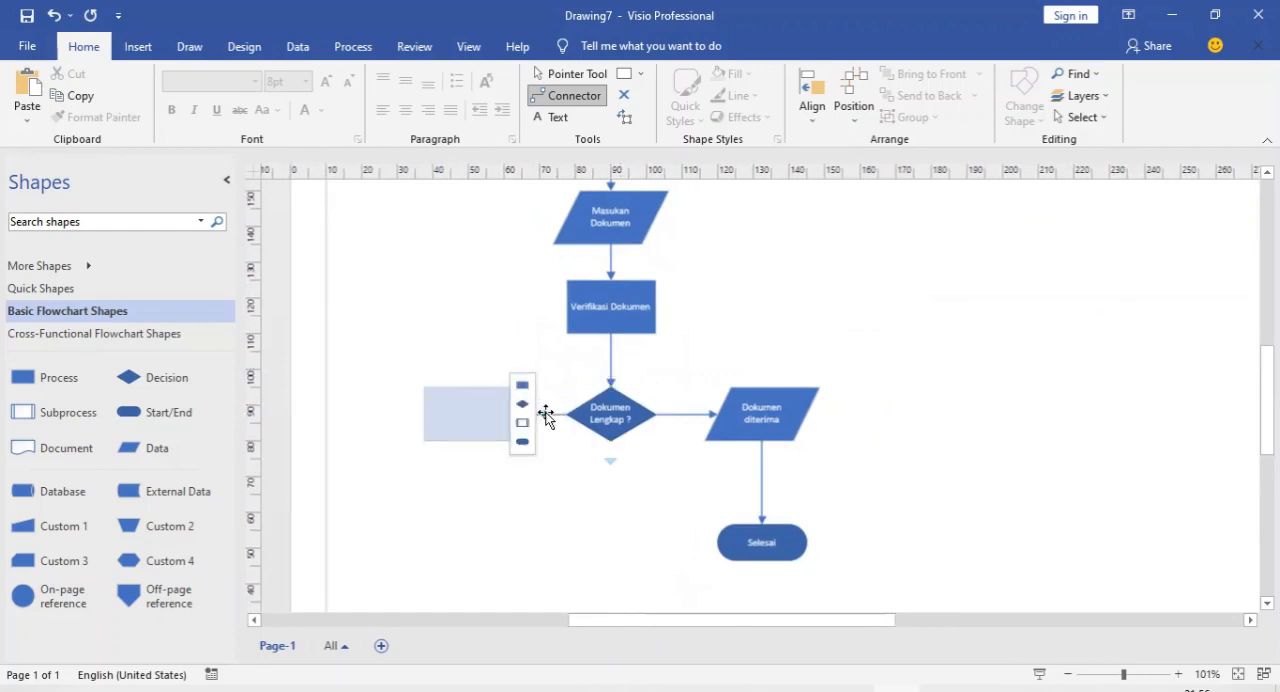
left_click_drag(546, 416, 518, 369)
left_click_drag(483, 294, 495, 184)
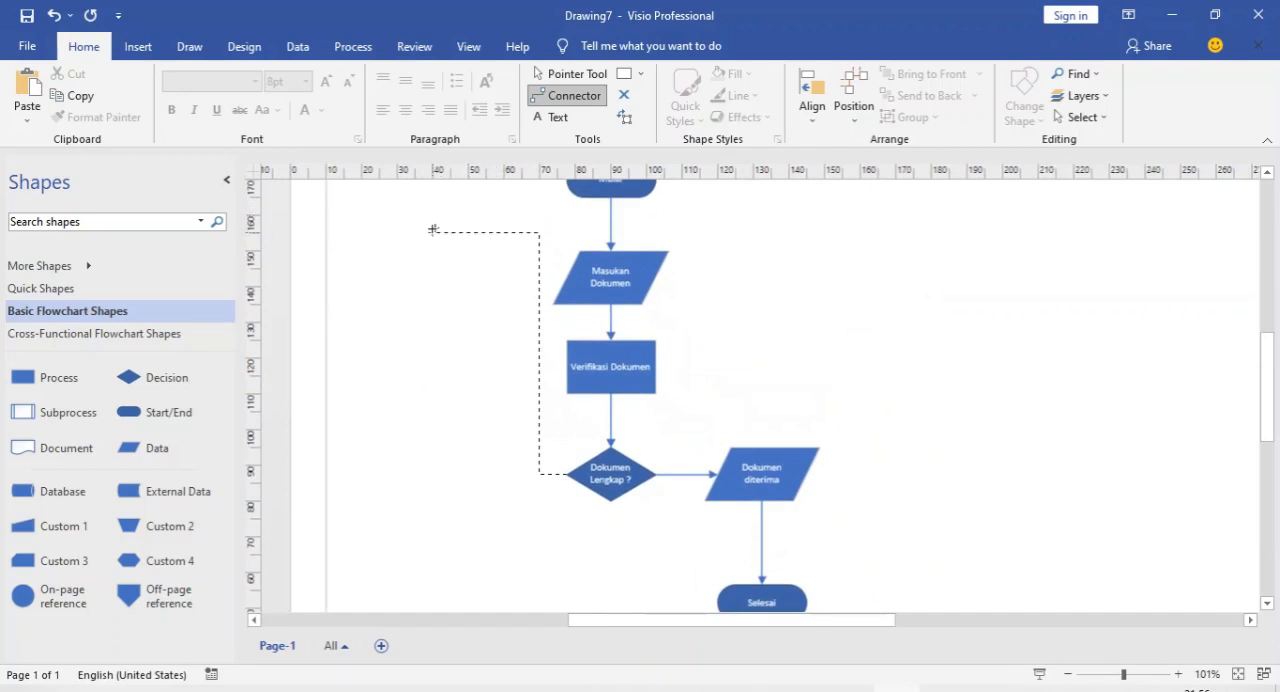
left_click_drag(547, 284, 560, 277)
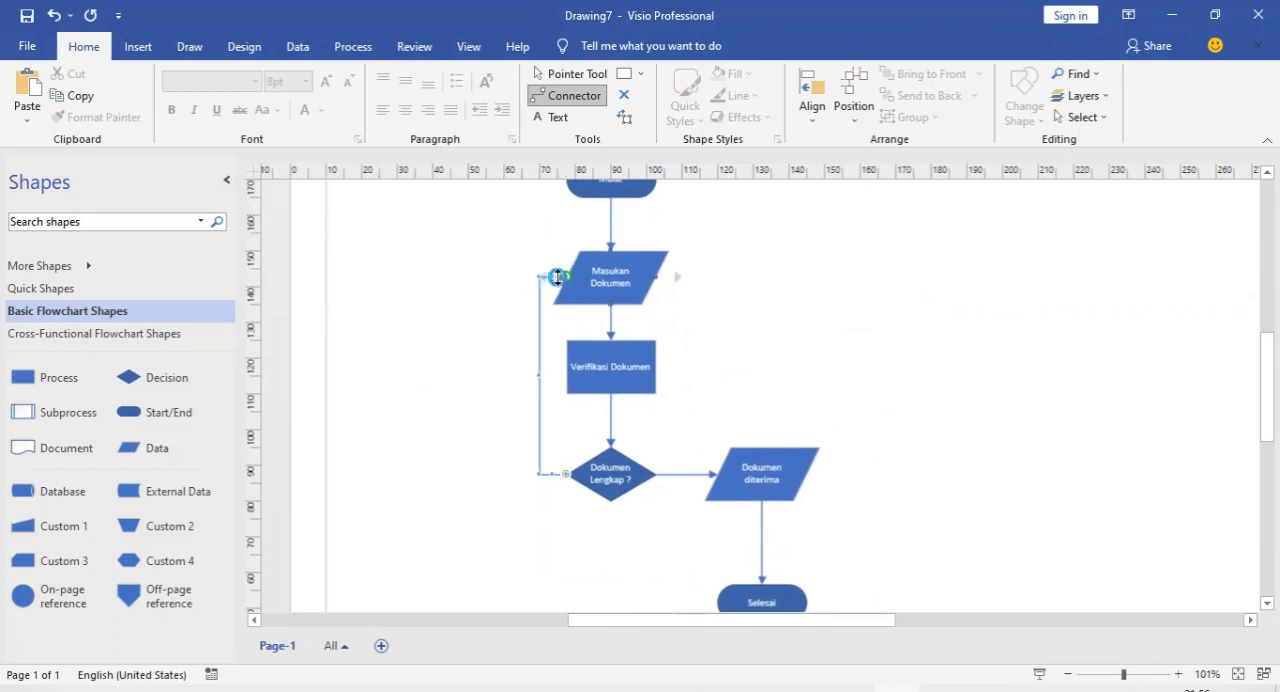
Label the connector from the decision to Dokumen diterima "Ya" and the return connector to Masukan Dokumen "Tidak"
scroll(686, 475, "up", 3)
key("ctrl+1")
double_click(675, 469)
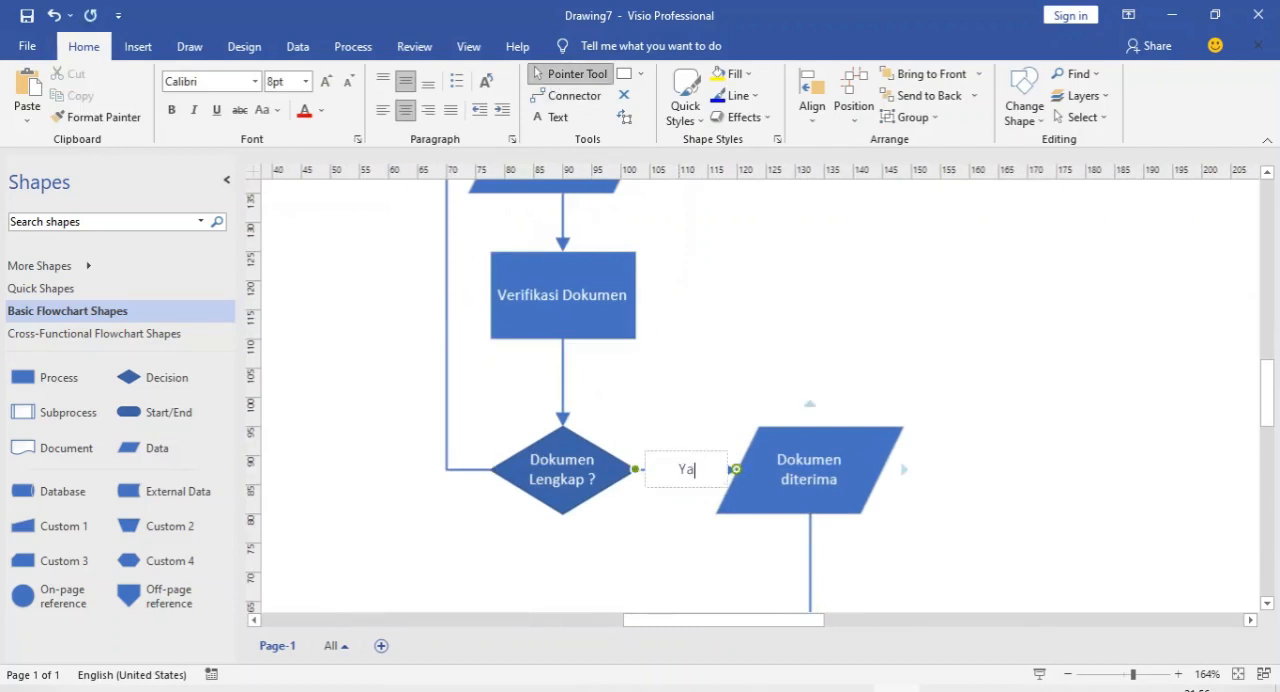
double_click(446, 252)
type("Tidak")
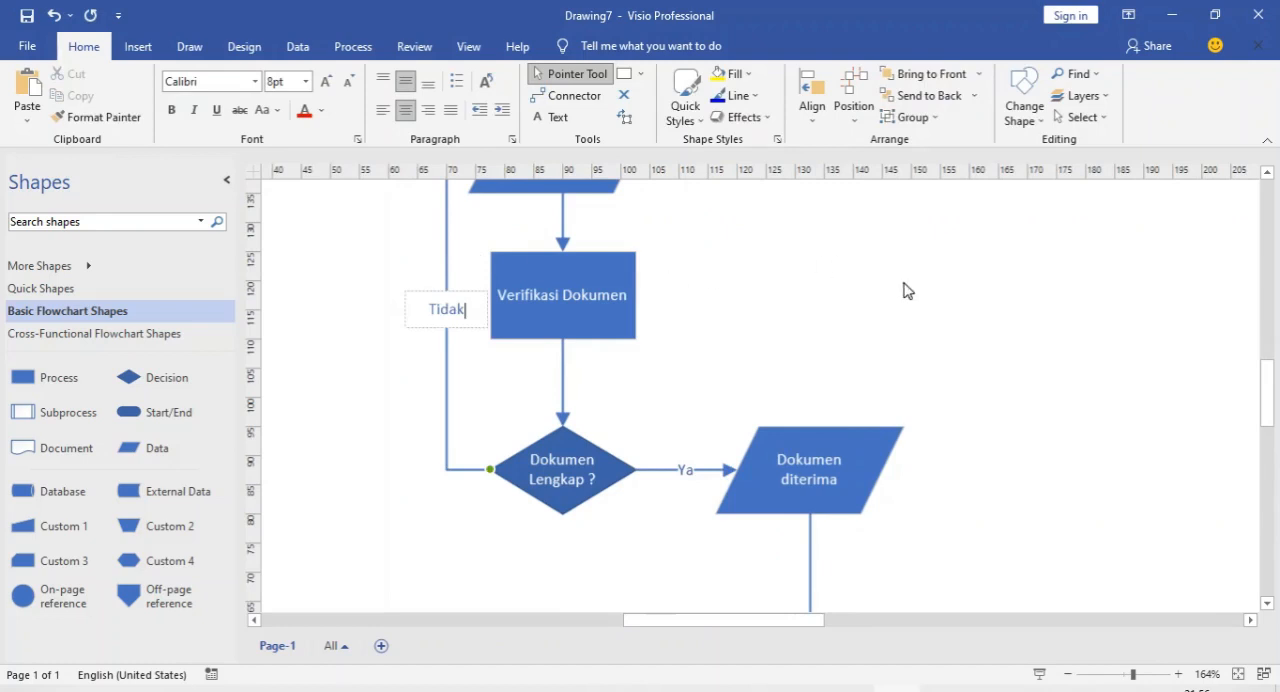
left_click(903, 290)
Select the whole flowchart, enlarge it proportionally from its lower-right corner, and move it up within the page margins
scroll(781, 250, "down", 1)
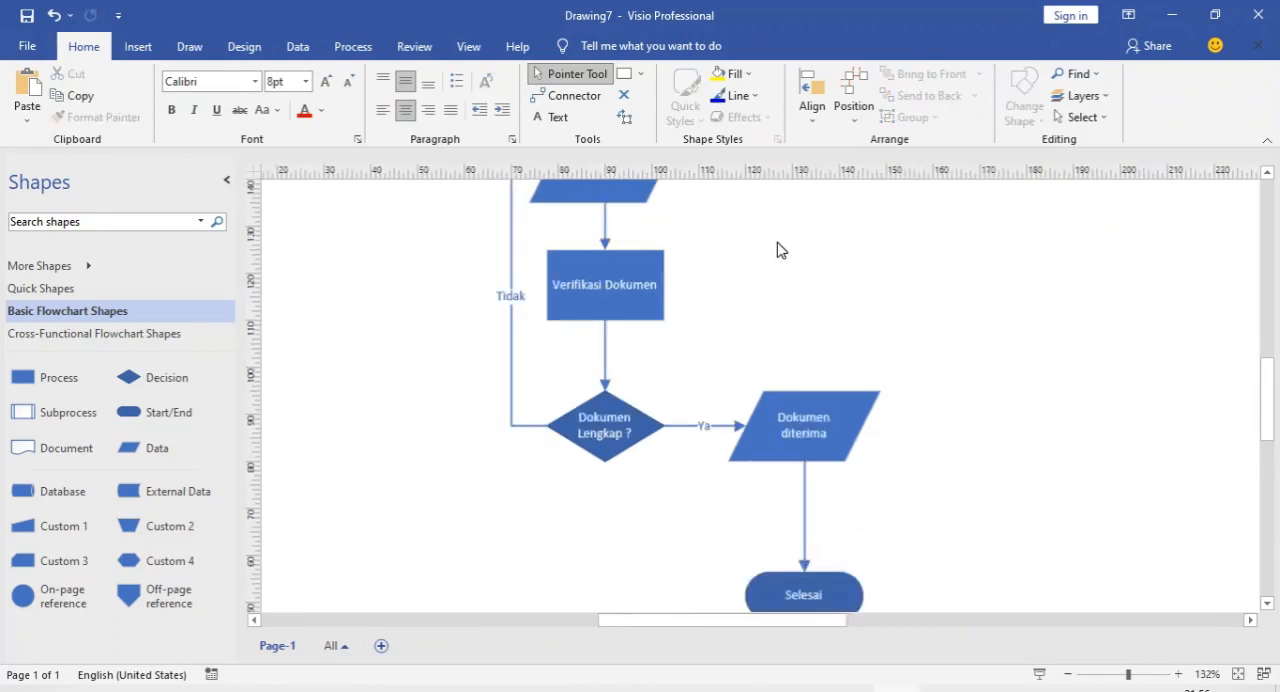
scroll(781, 250, "down", 1)
scroll(772, 265, "up", 3)
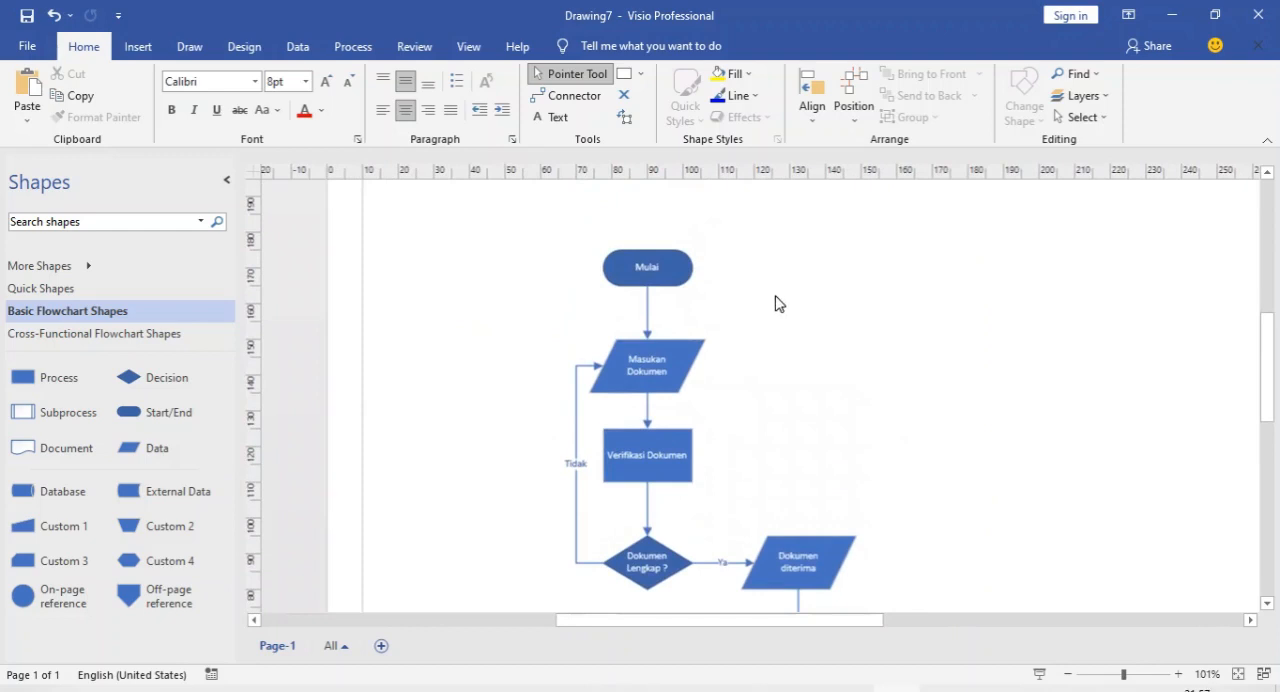
left_click_drag(471, 207, 828, 520)
scroll(817, 437, "down", 3)
key("ctrl+a")
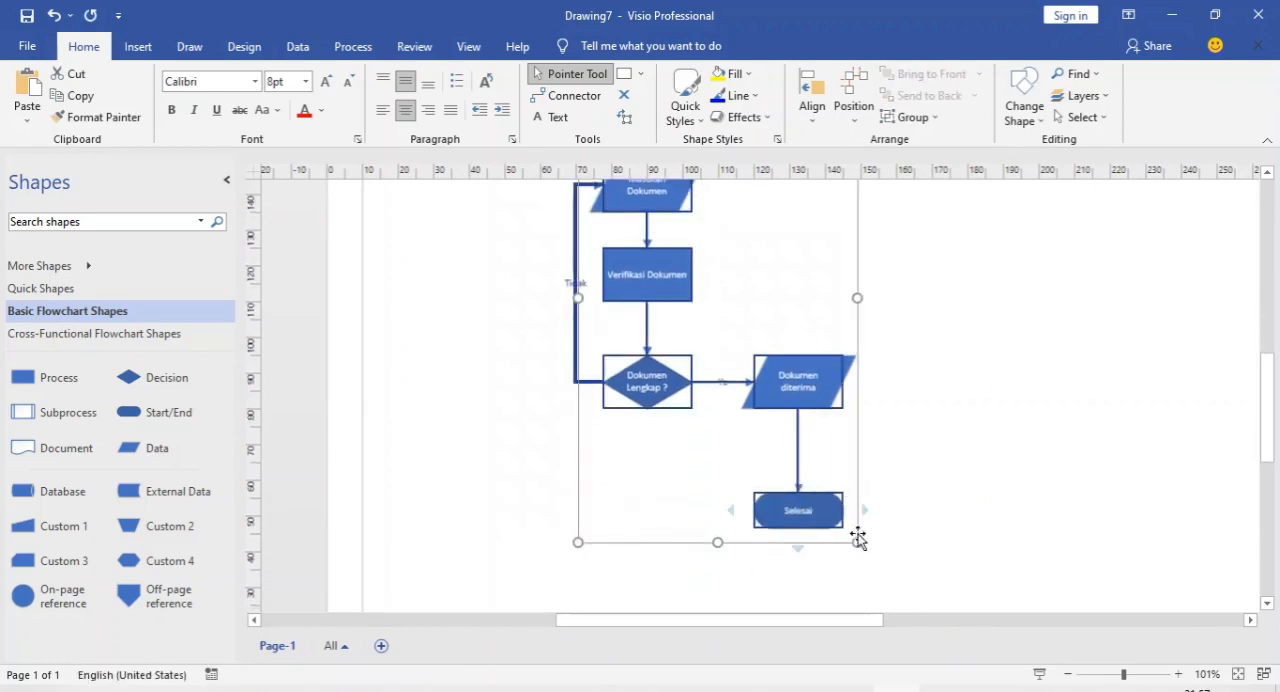
left_click_drag(857, 541, 934, 580)
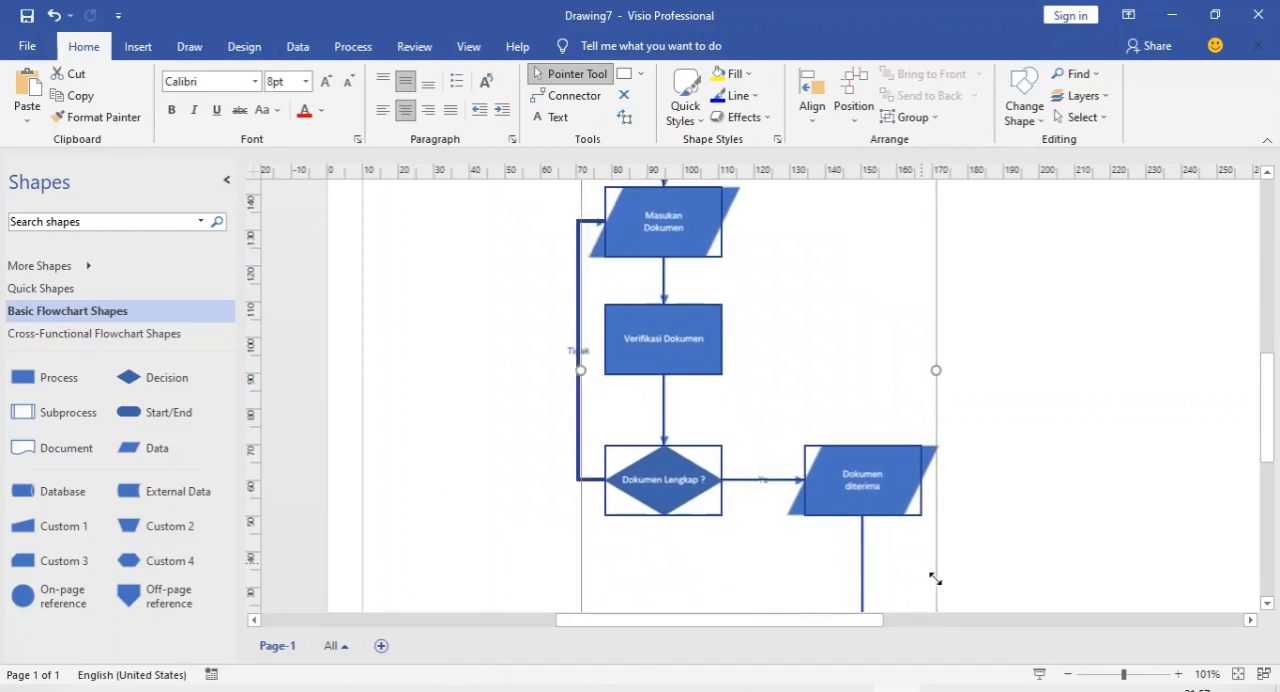
scroll(1002, 393, "down", 2, "ctrl")
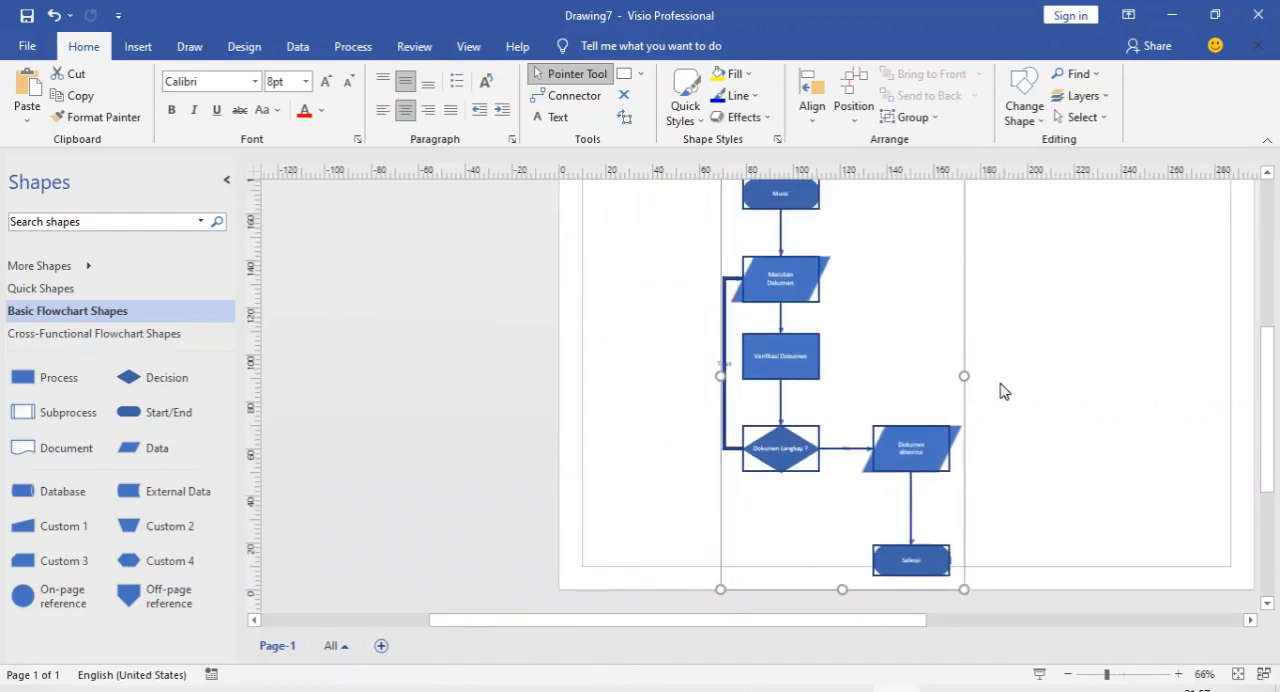
scroll(1003, 391, "up", 3)
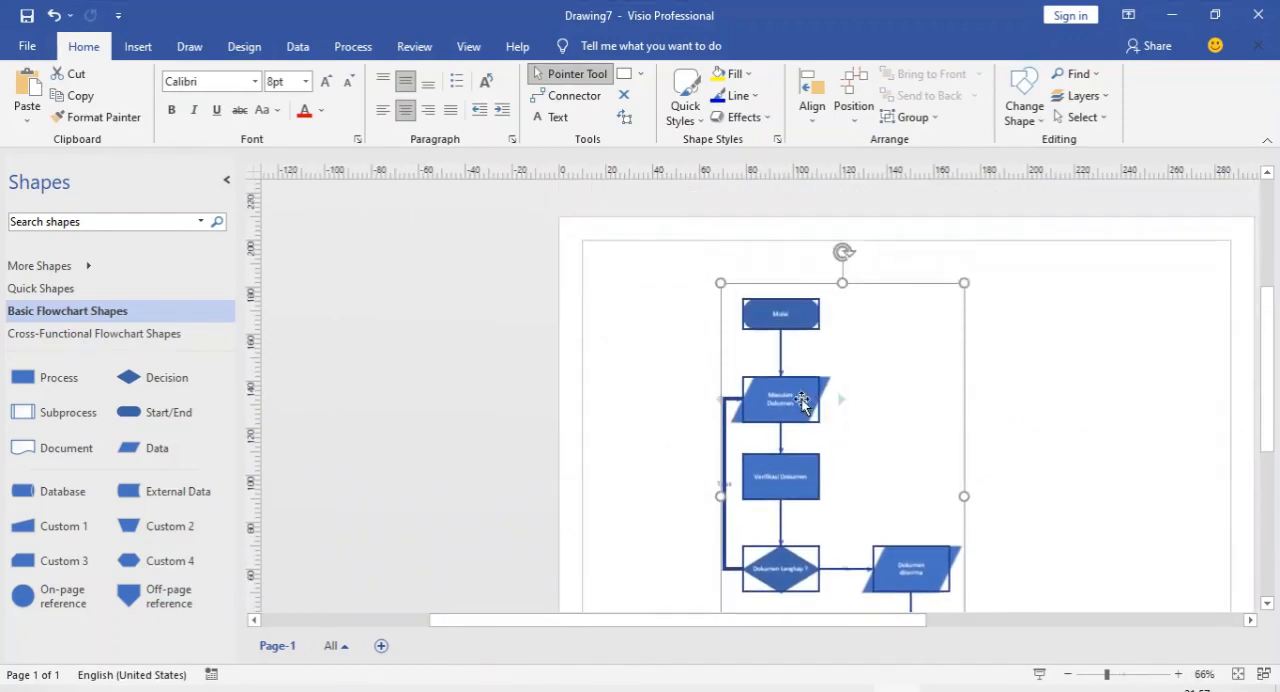
left_click_drag(760, 381, 755, 348)
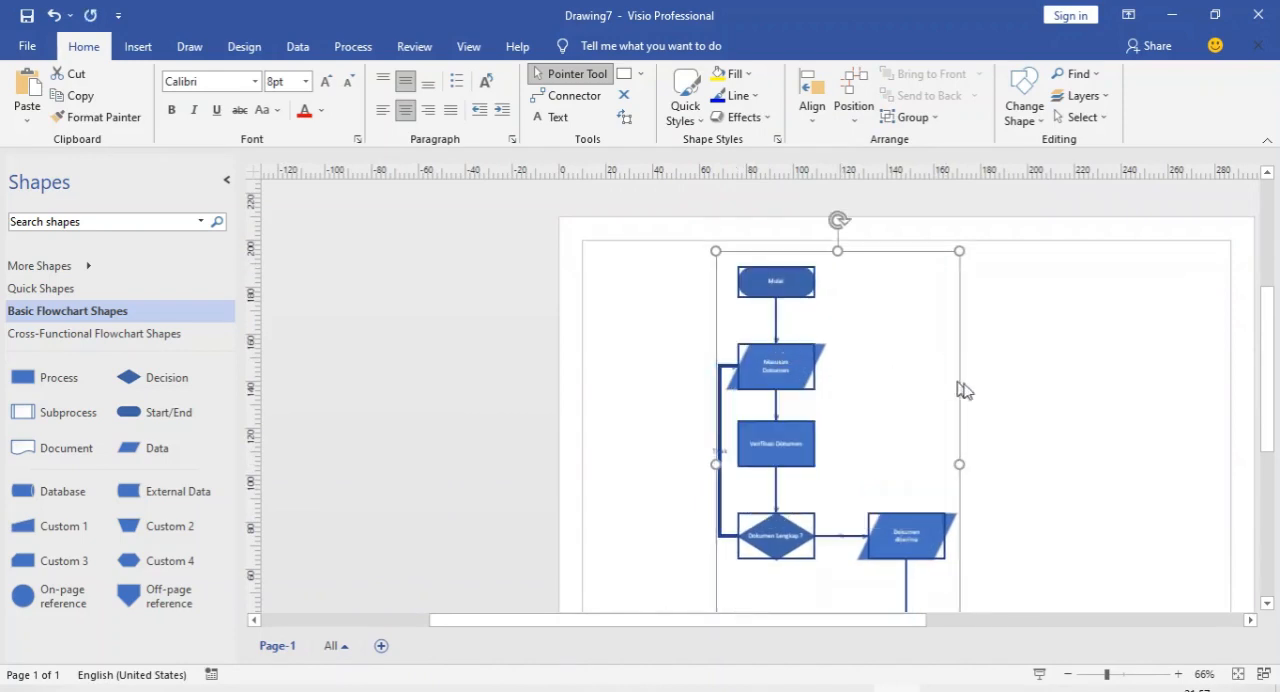
left_click(1079, 413)
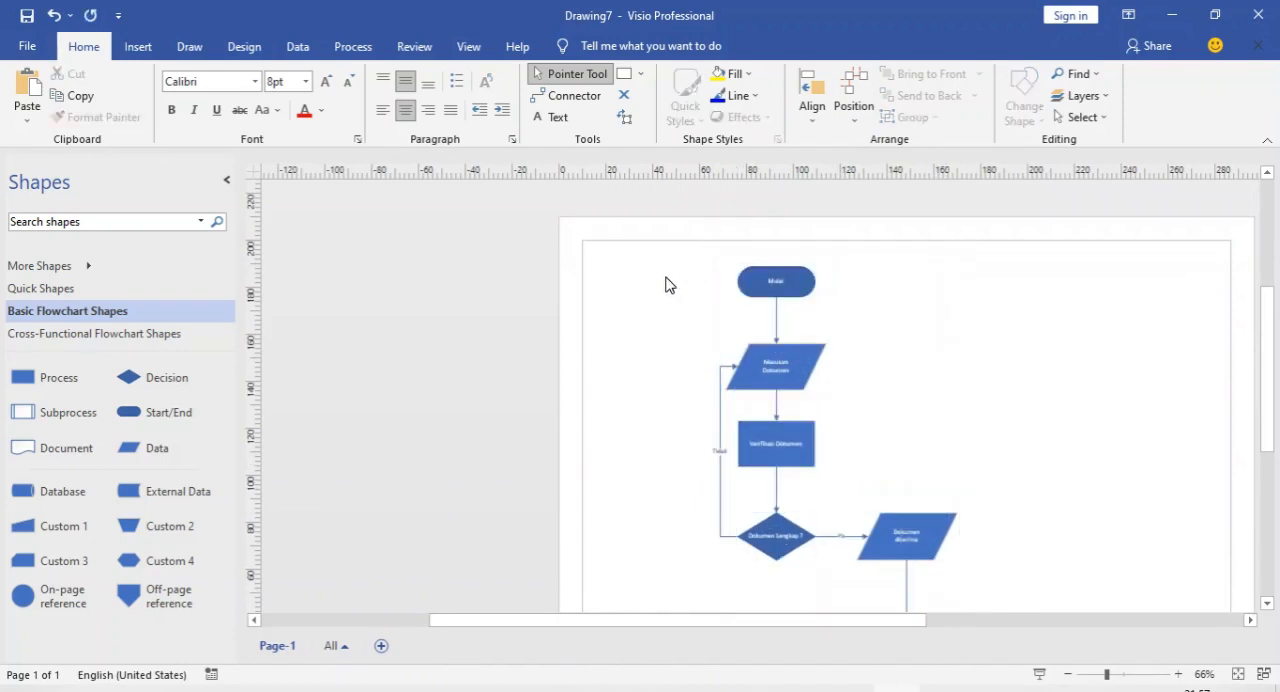
Set the font size of all flowchart shapes and connector labels to 12 pt
key("ctrl+a")
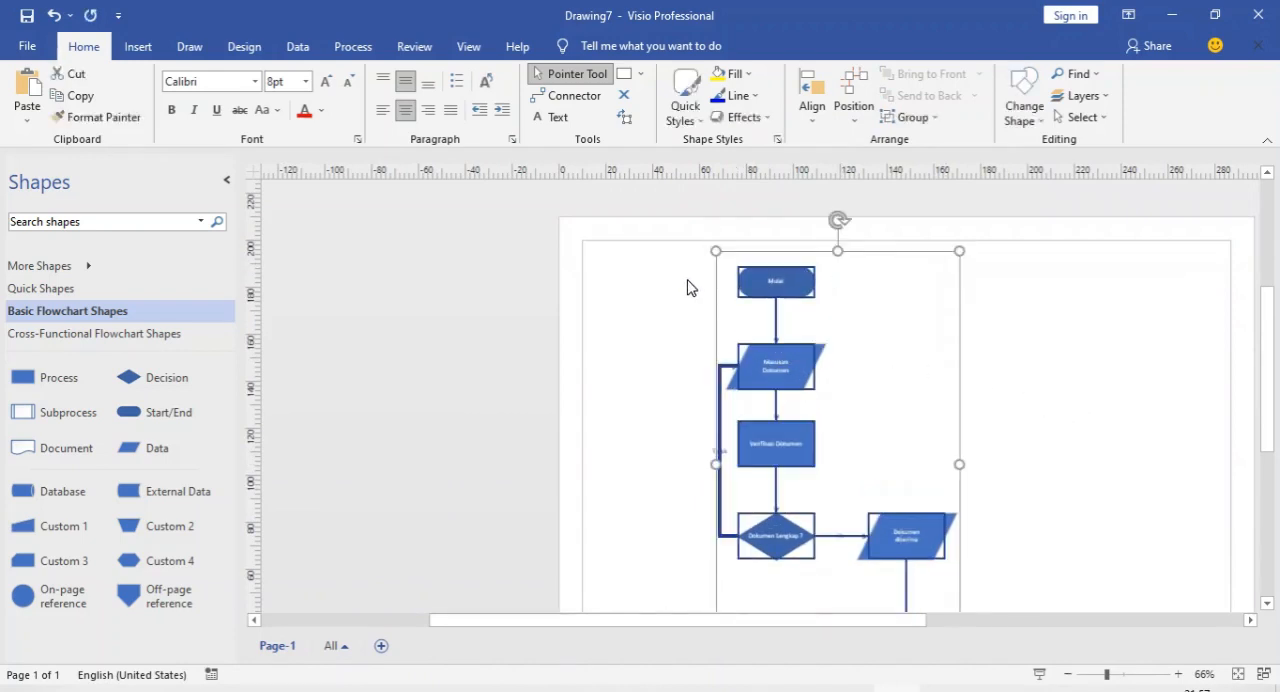
left_click(306, 81)
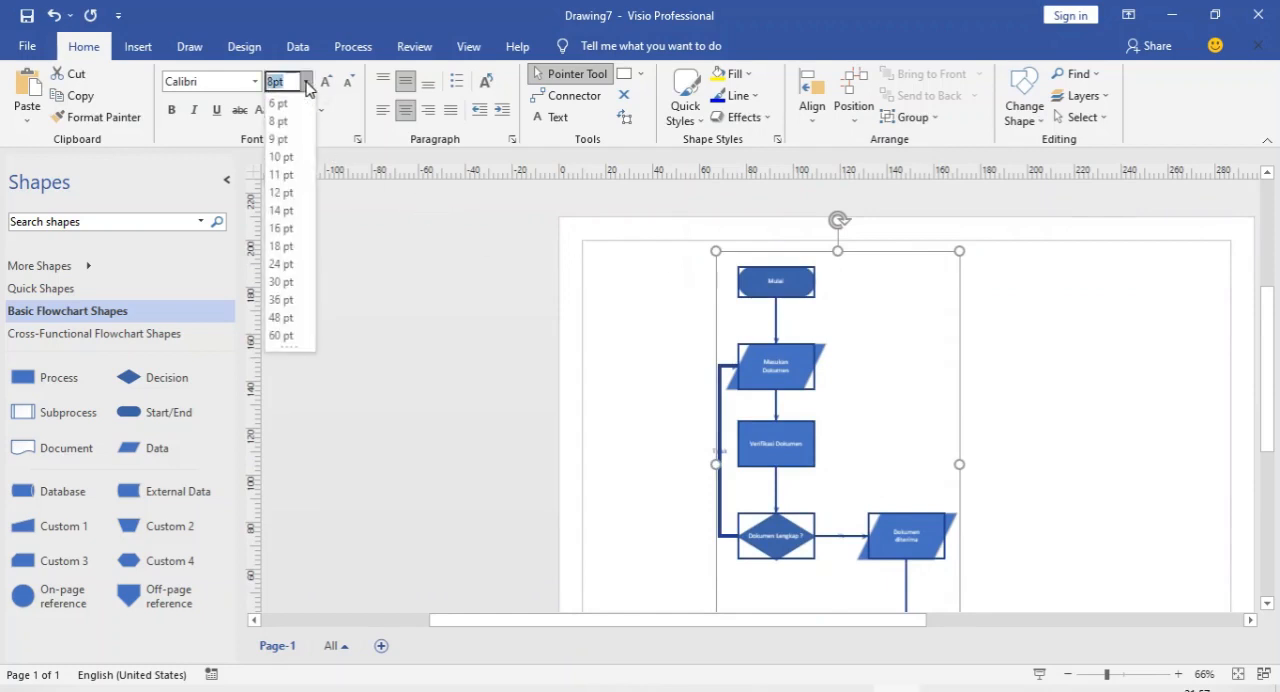
left_click(287, 194)
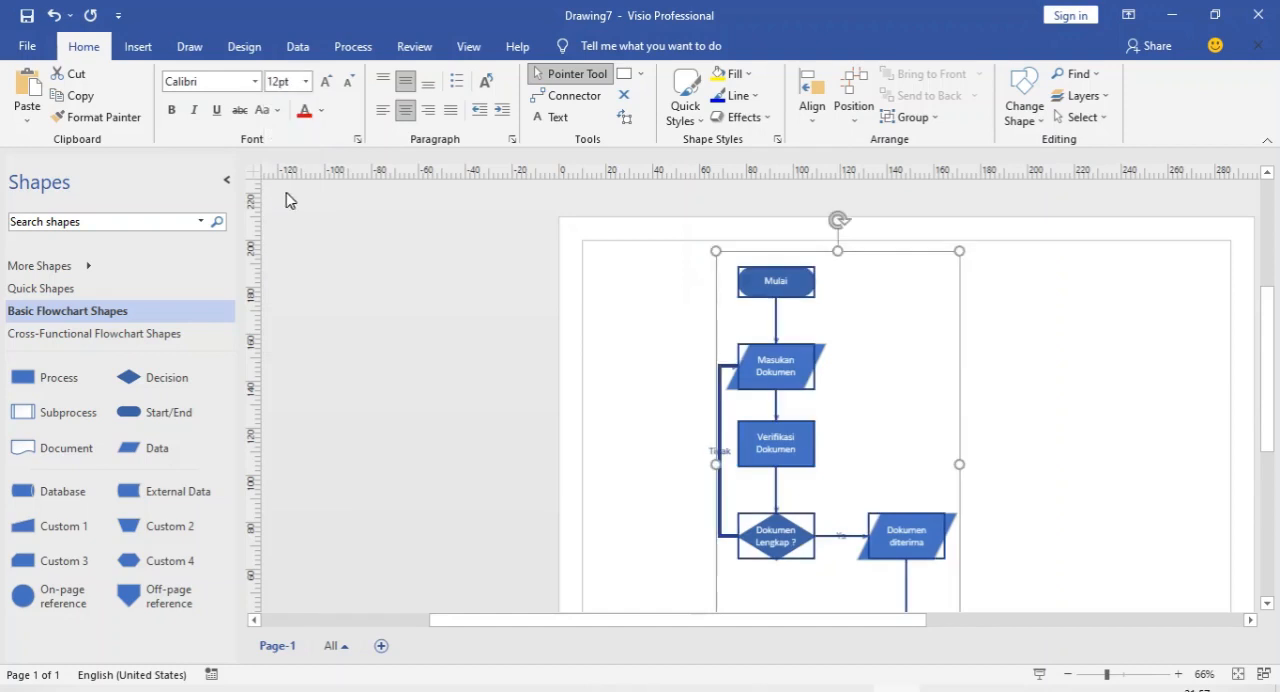
left_click(1082, 437)
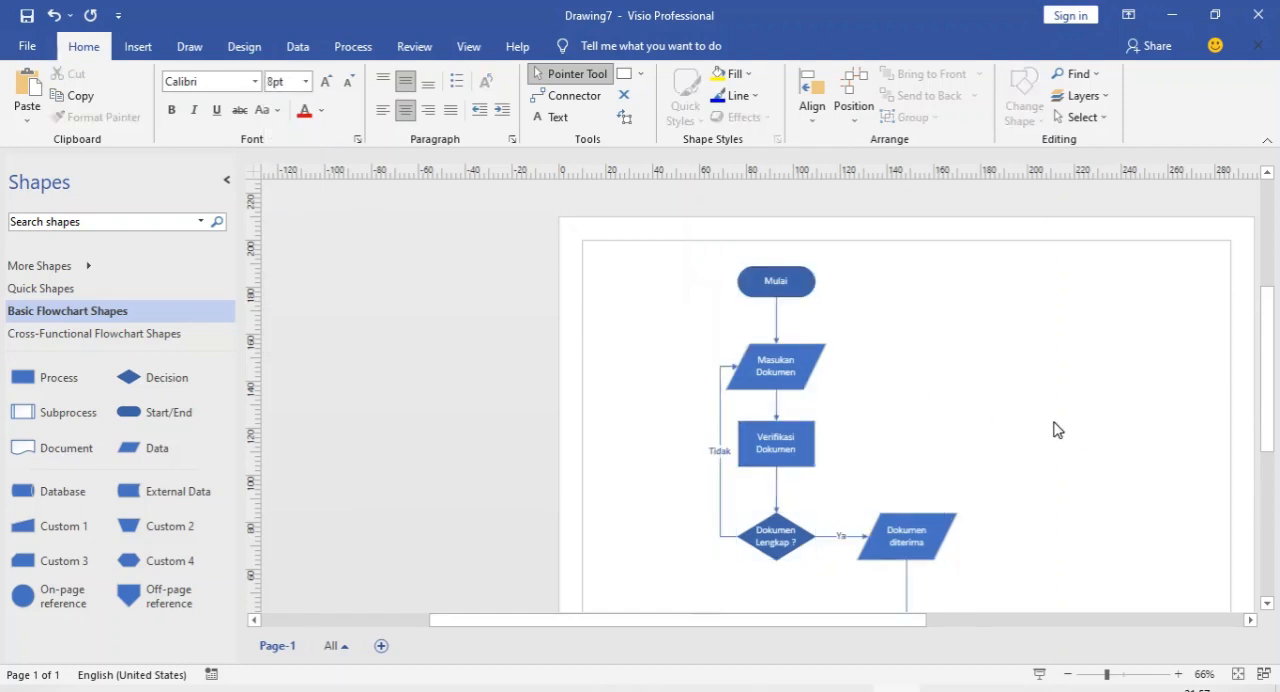
Apply the theme style "Intense Effect - Blue, Variant Accent 2" with the whole flowchart selected
scroll(1034, 426, "down", 3)
scroll(1034, 426, "up", 2)
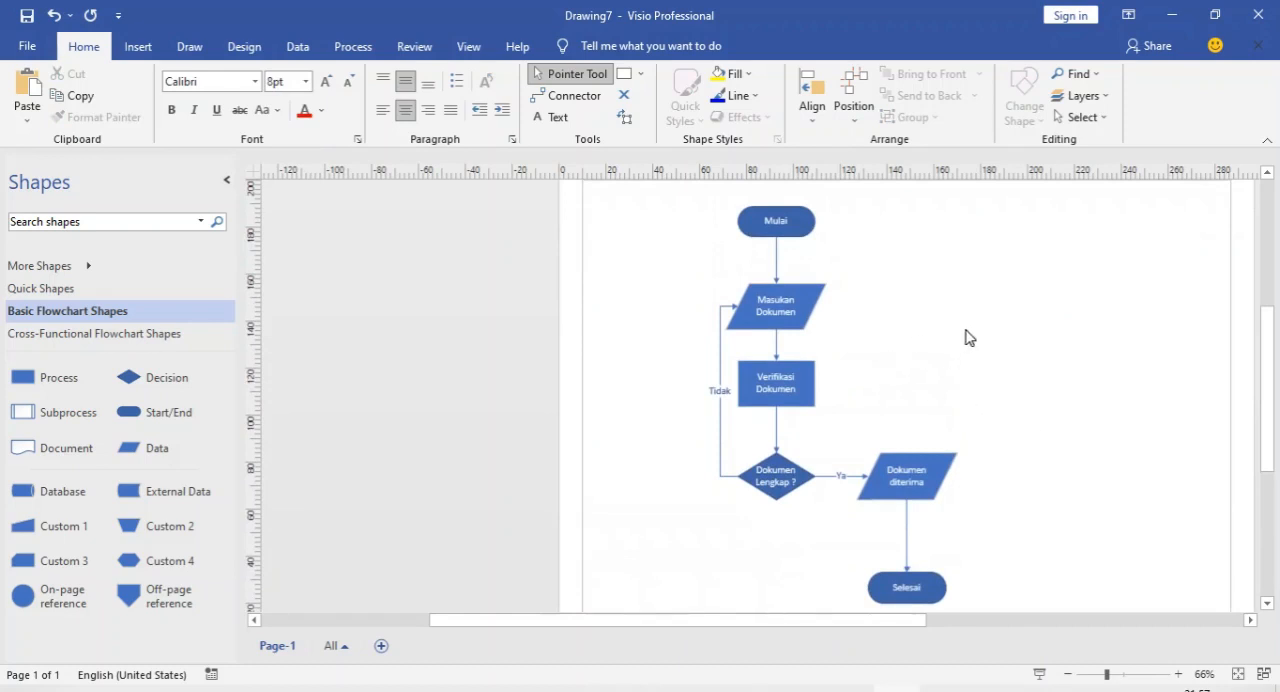
key("ctrl+a")
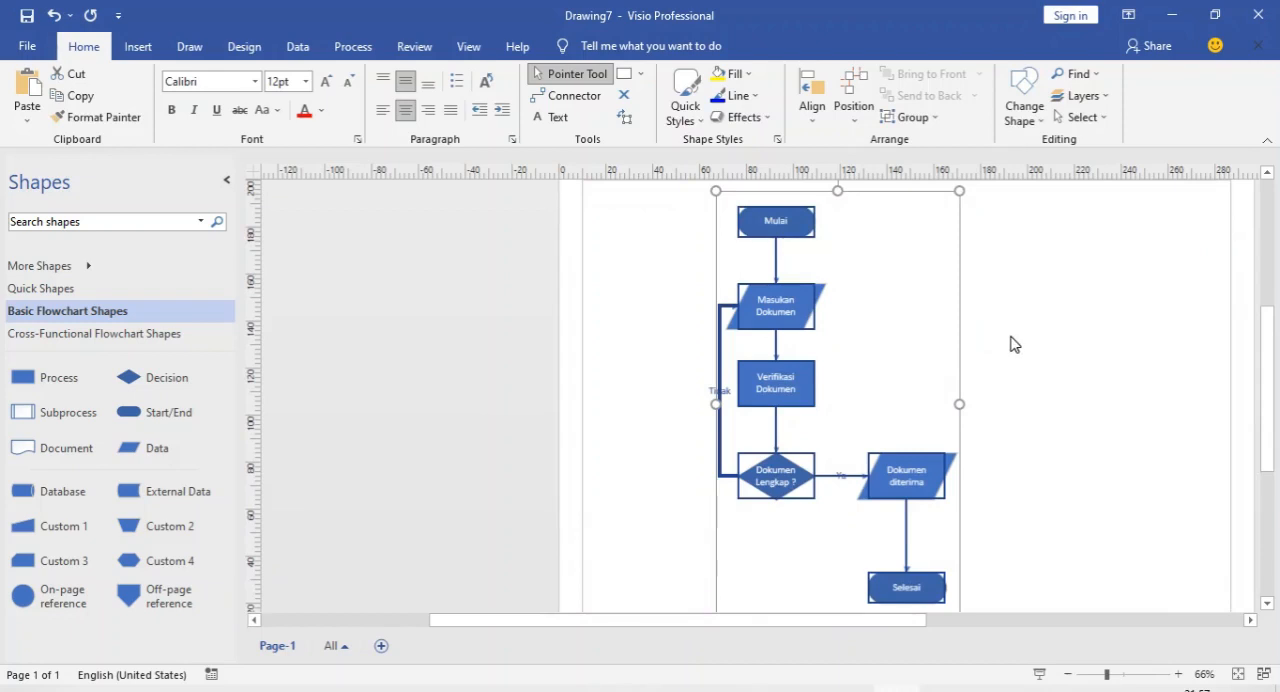
left_click(696, 123)
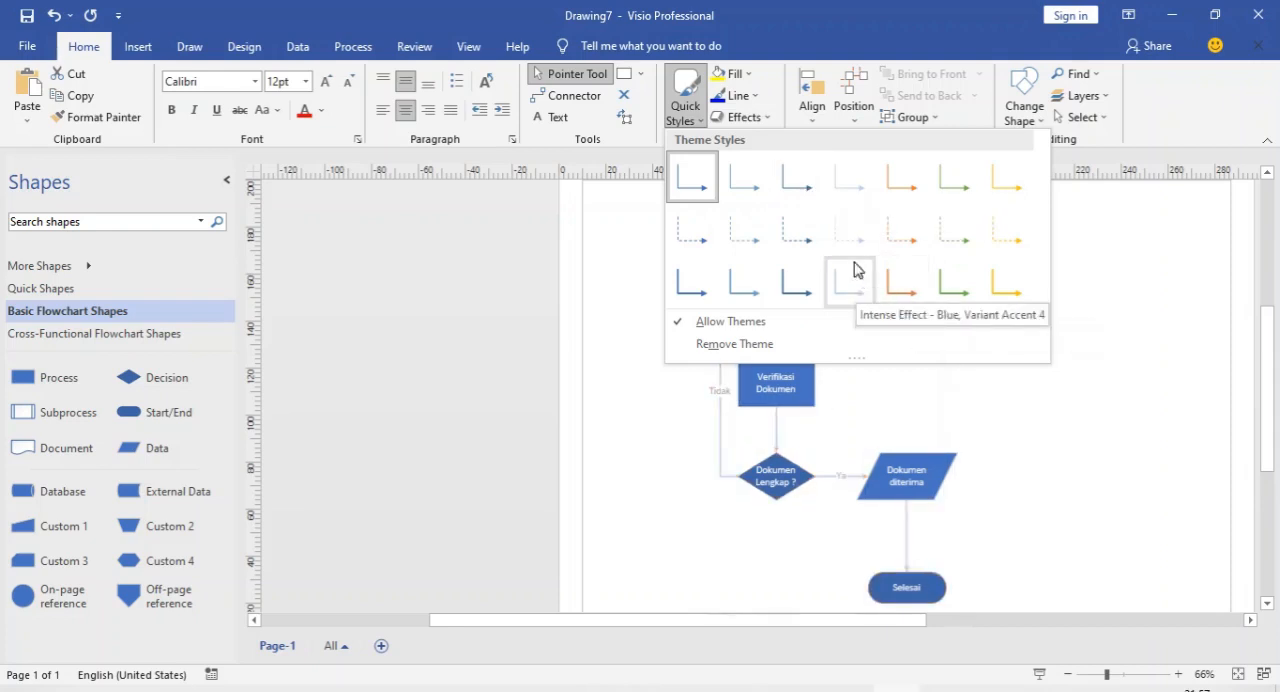
left_click(751, 283)
left_click(1113, 410)
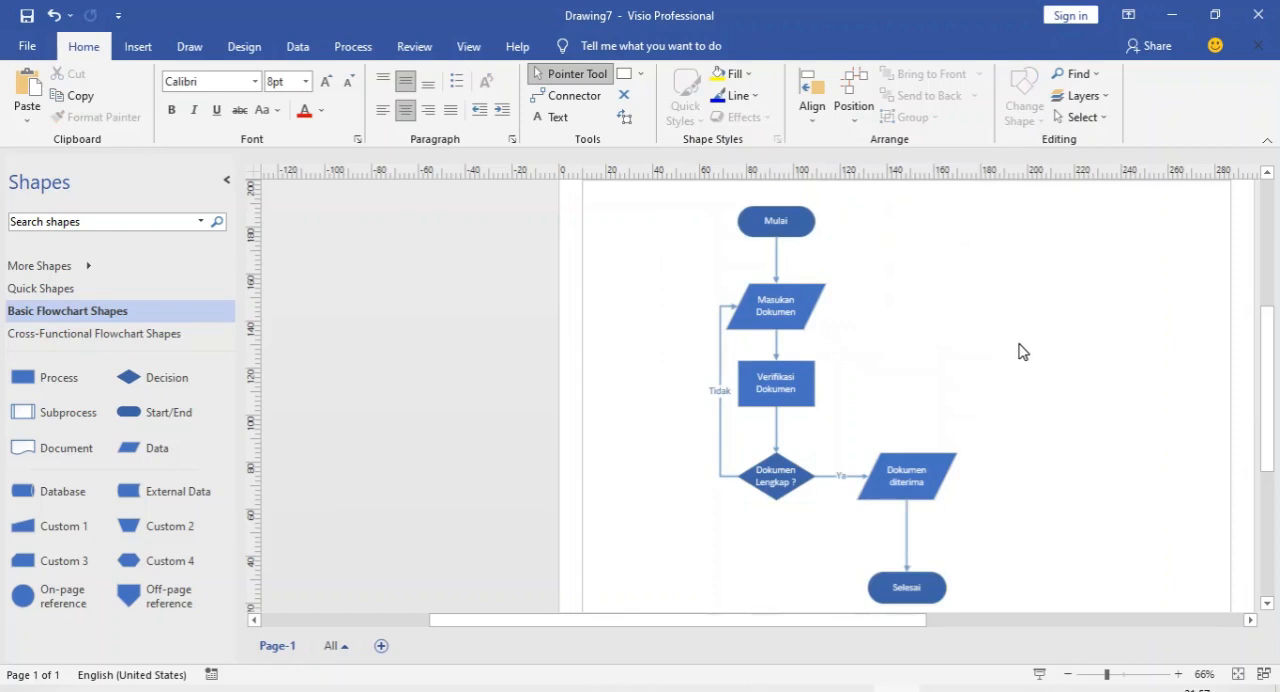
scroll(1008, 328, "down", 2)
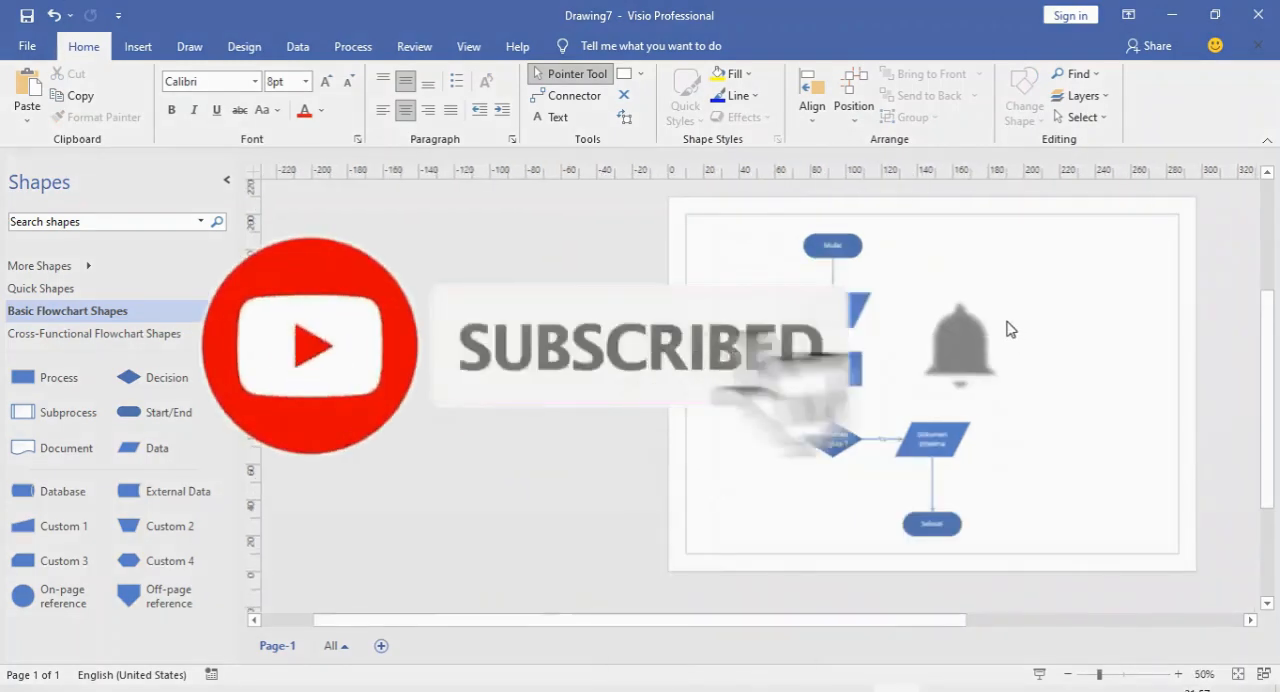
scroll(1008, 328, "up", 1)
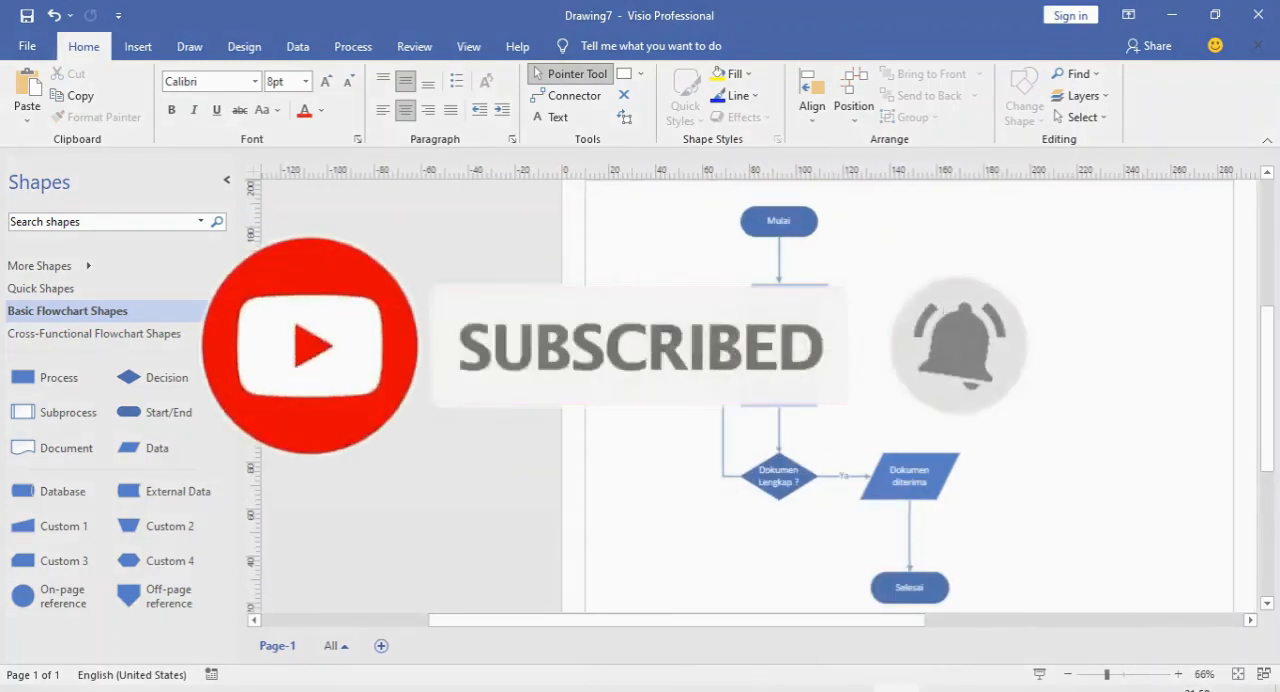